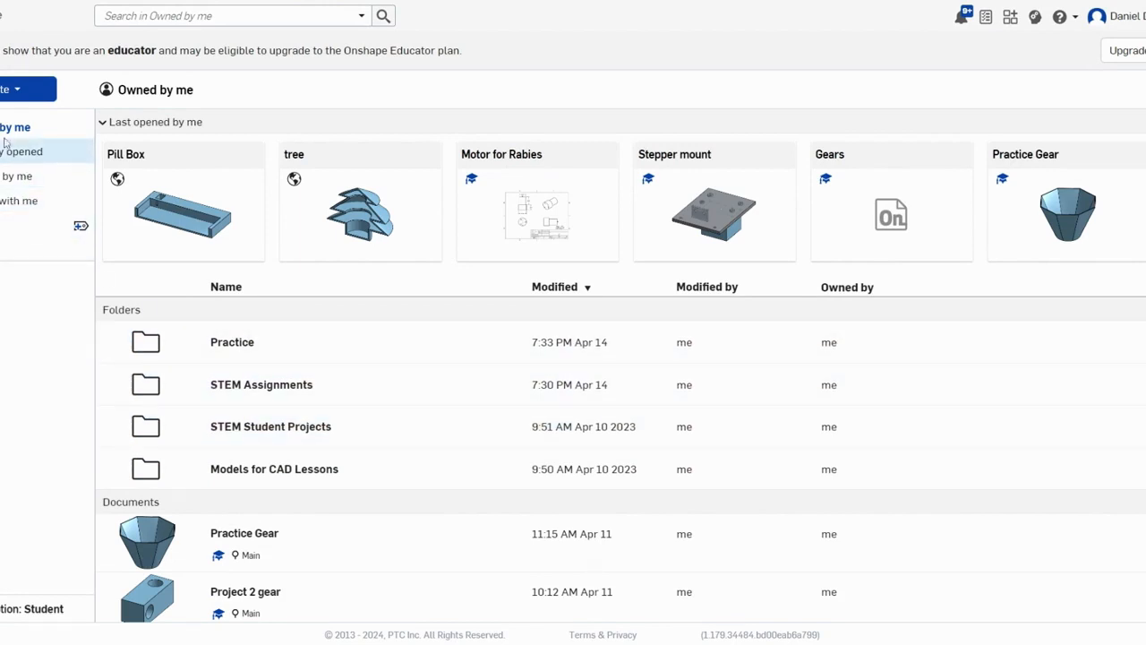
{"action": "left_click", "coordinate": [18, 90]}
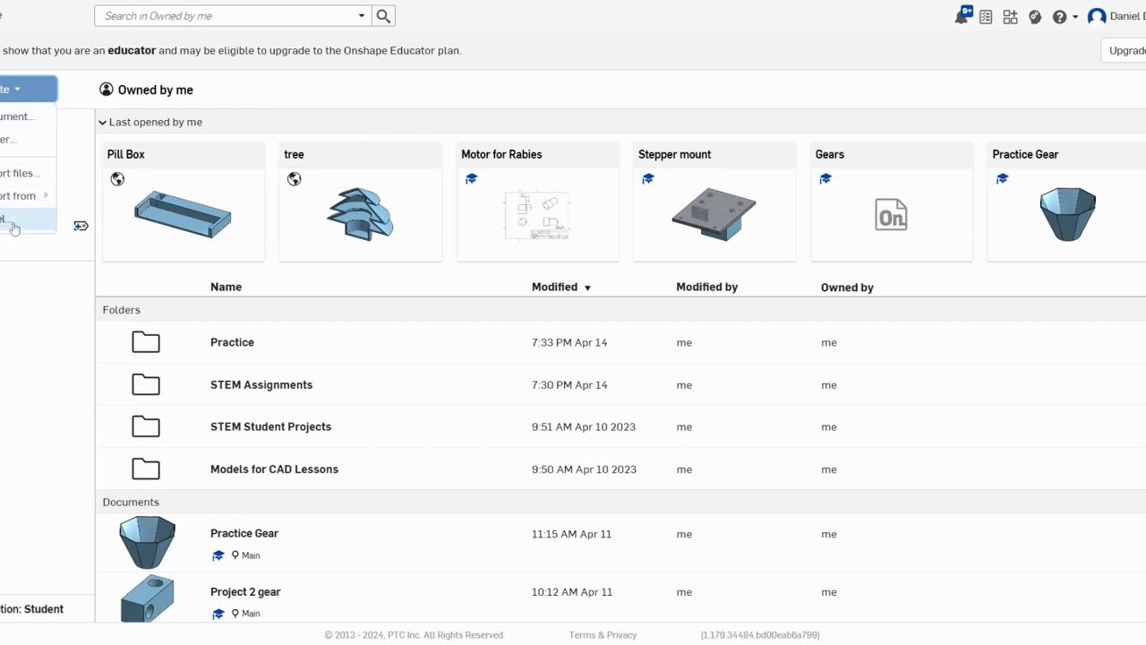
{"action": "left_click", "coordinate": [26, 352]}
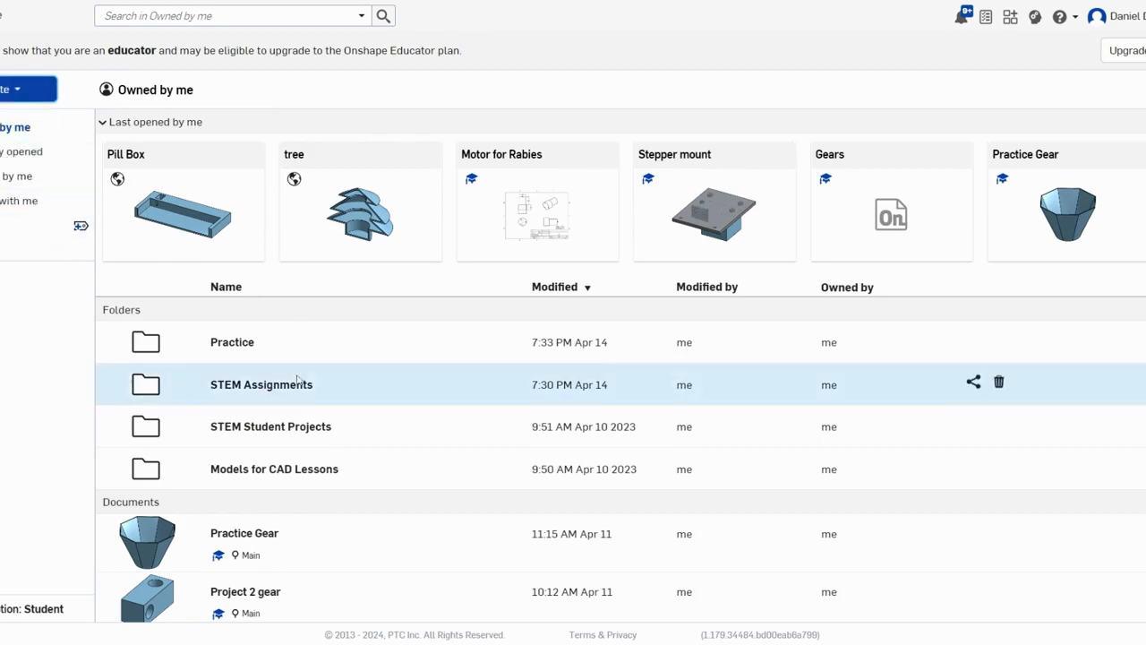
{"action": "scroll", "coordinate": [338, 392], "scroll_direction": "down", "scroll_amount": 3}
{"action": "scroll", "coordinate": [337, 395], "scroll_direction": "down", "scroll_amount": 4}
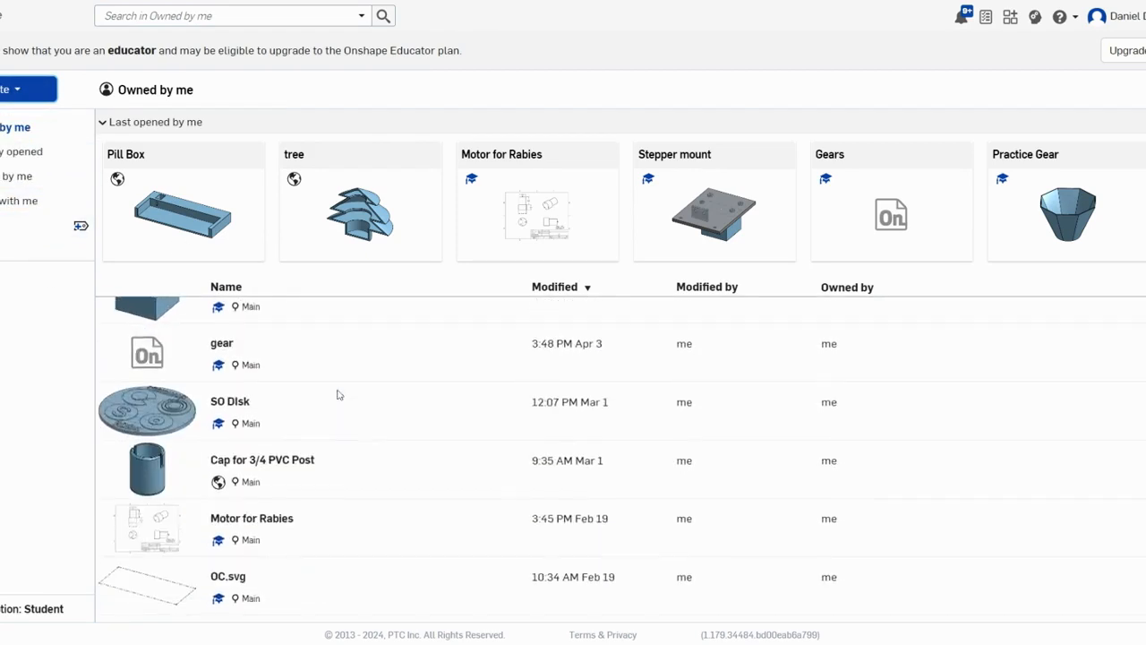
{"action": "scroll", "coordinate": [337, 395], "scroll_direction": "up", "scroll_amount": 5}
{"action": "scroll", "coordinate": [337, 392], "scroll_direction": "up", "scroll_amount": 3}
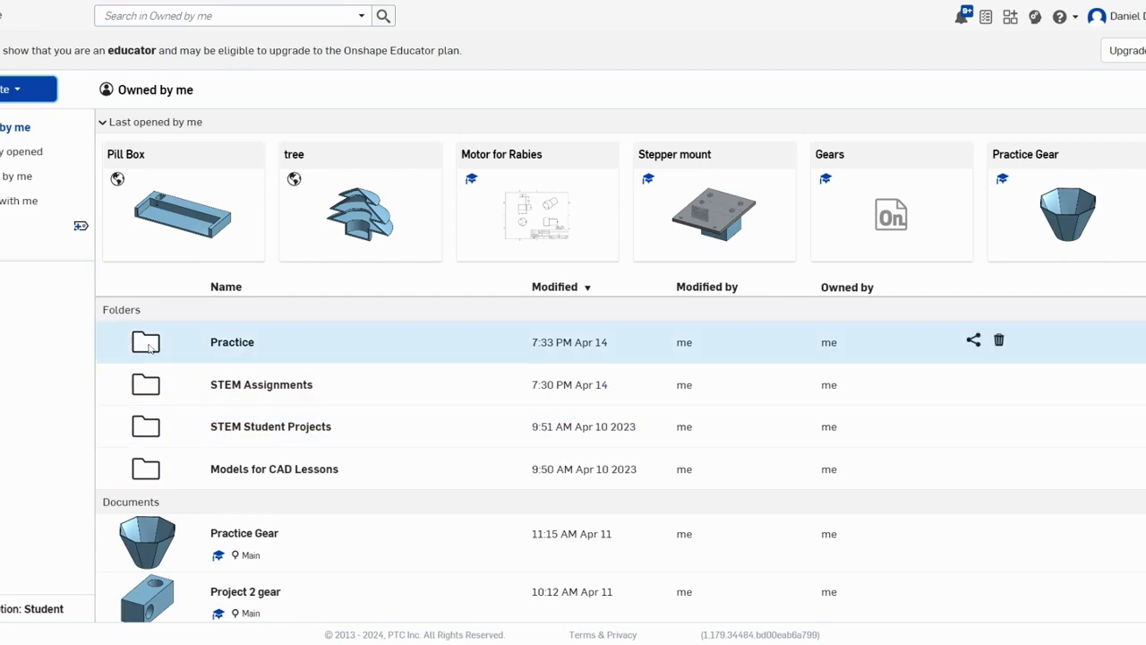
Create a new document named Practice
{"action": "left_click", "coordinate": [18, 91]}
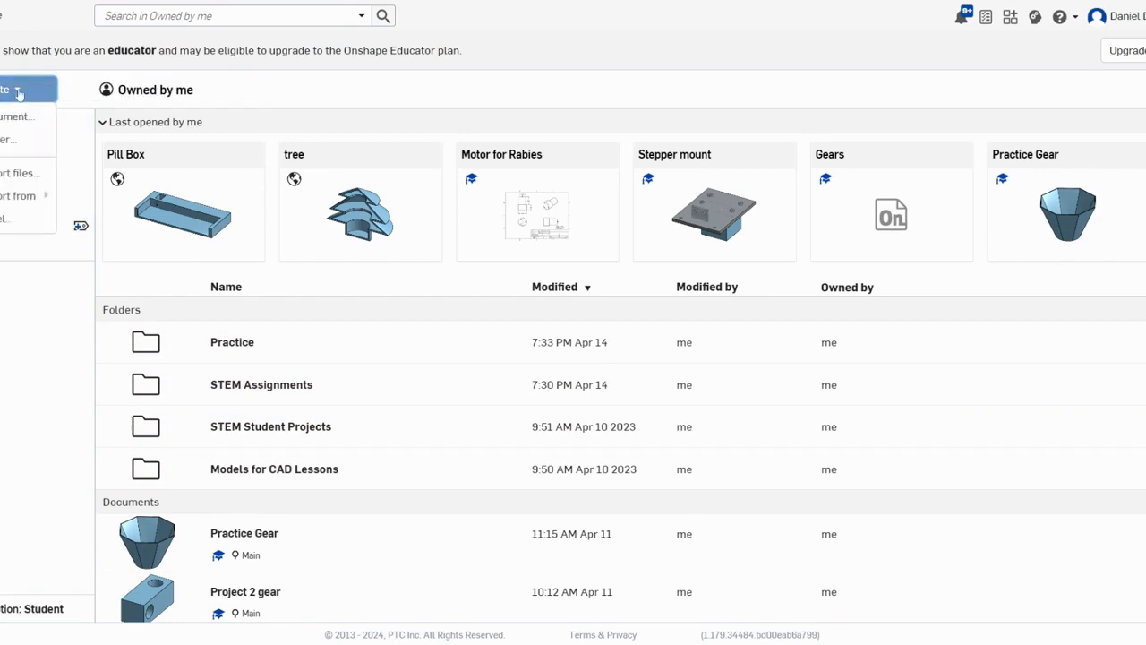
{"action": "left_click", "coordinate": [16, 120]}
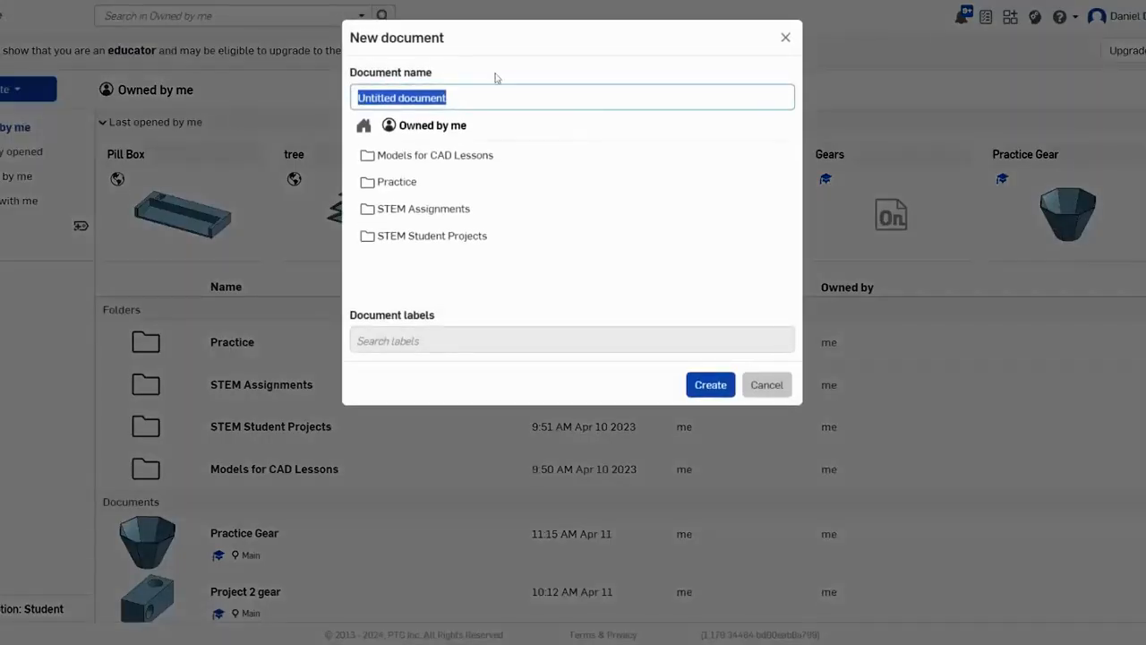
{"action": "key", "text": "BackSpace"}
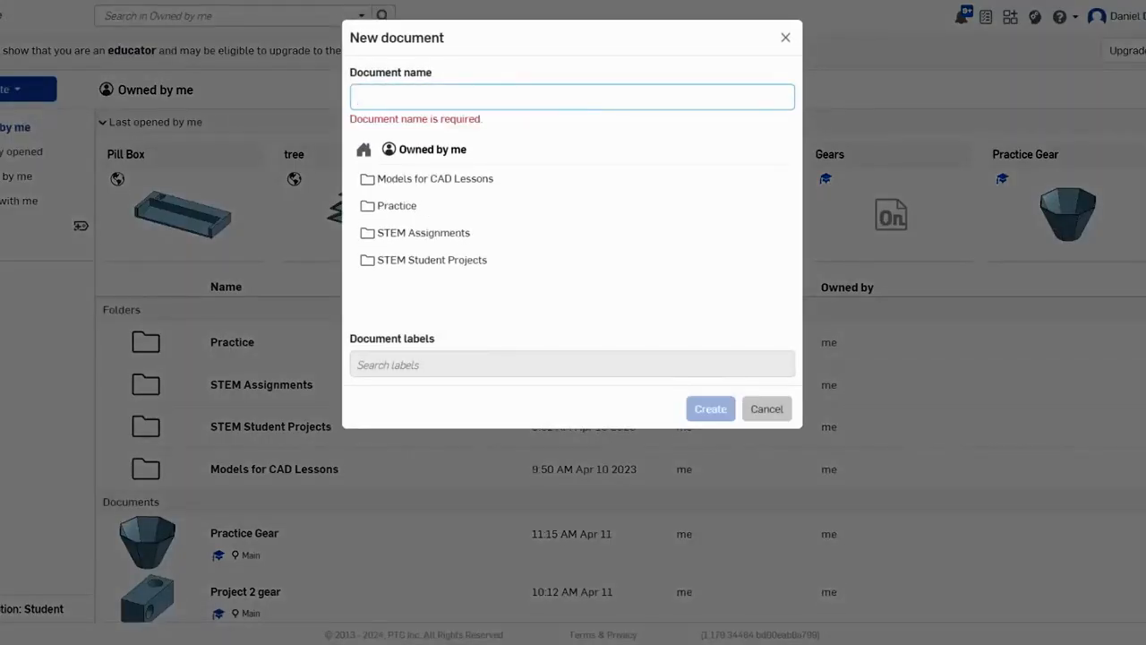
{"action": "type", "text": "Practice"}
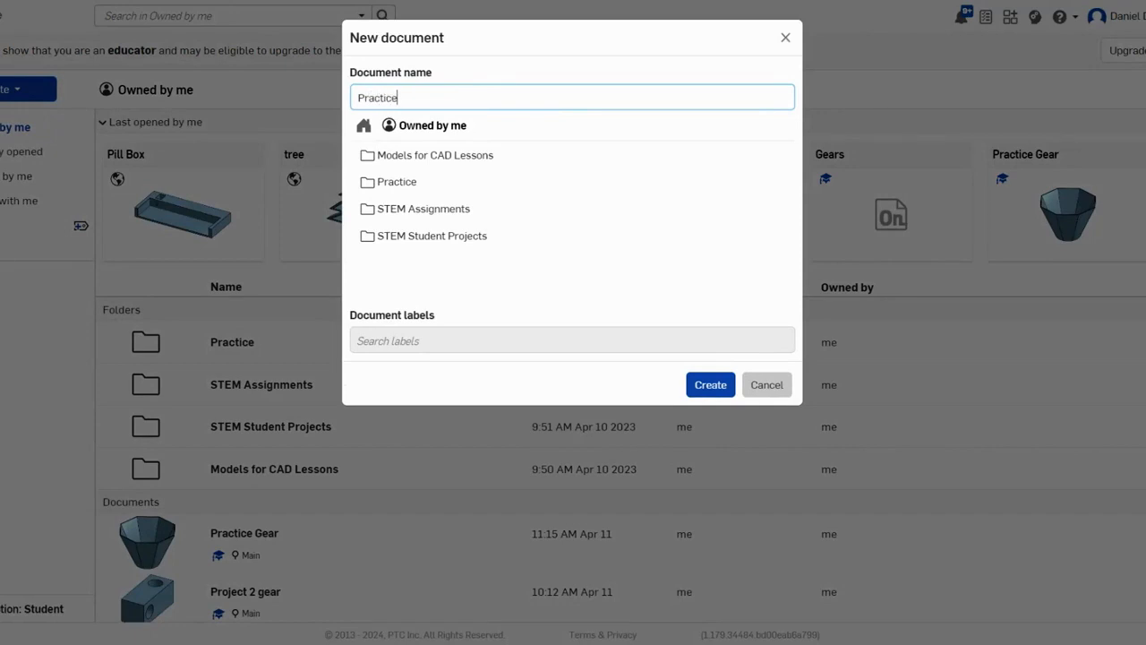
{"action": "left_click", "coordinate": [715, 386]}
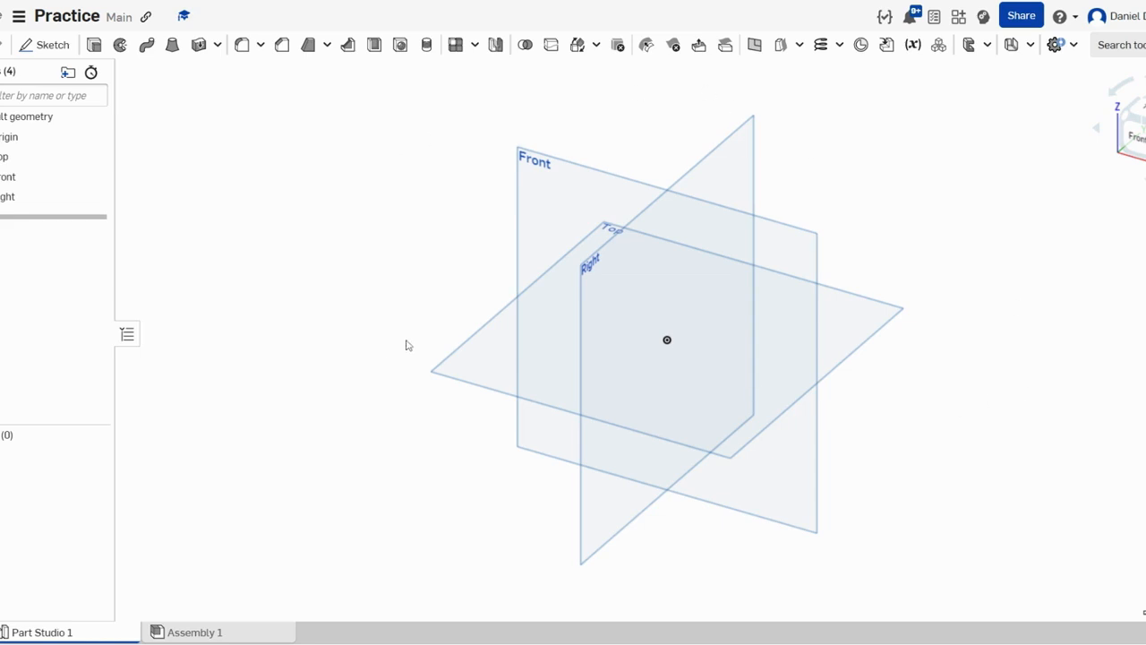
View the document's empty assembly and return to the part studio
{"action": "mouse_move", "coordinate": [54, 633]}
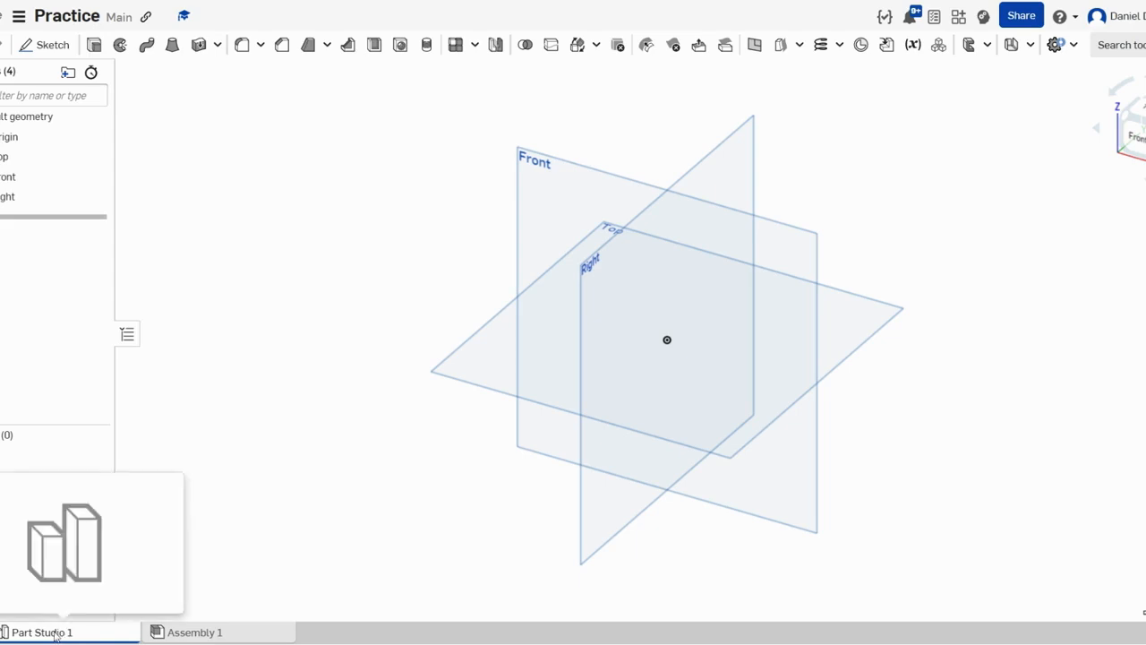
{"action": "left_click", "coordinate": [195, 632]}
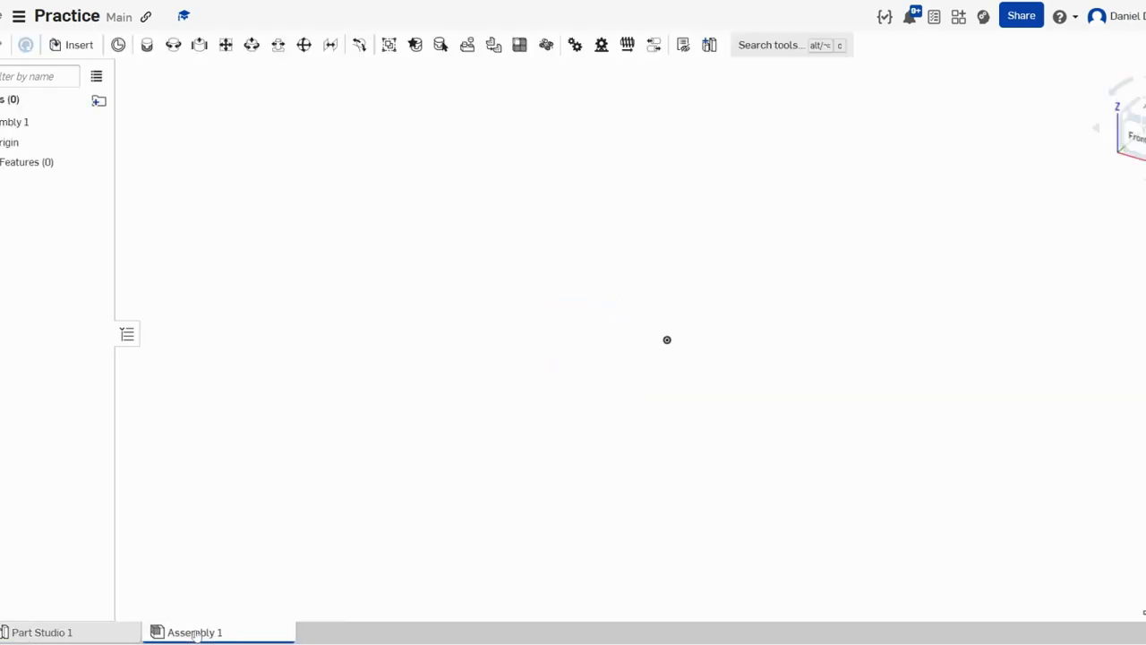
{"action": "left_click", "coordinate": [45, 633]}
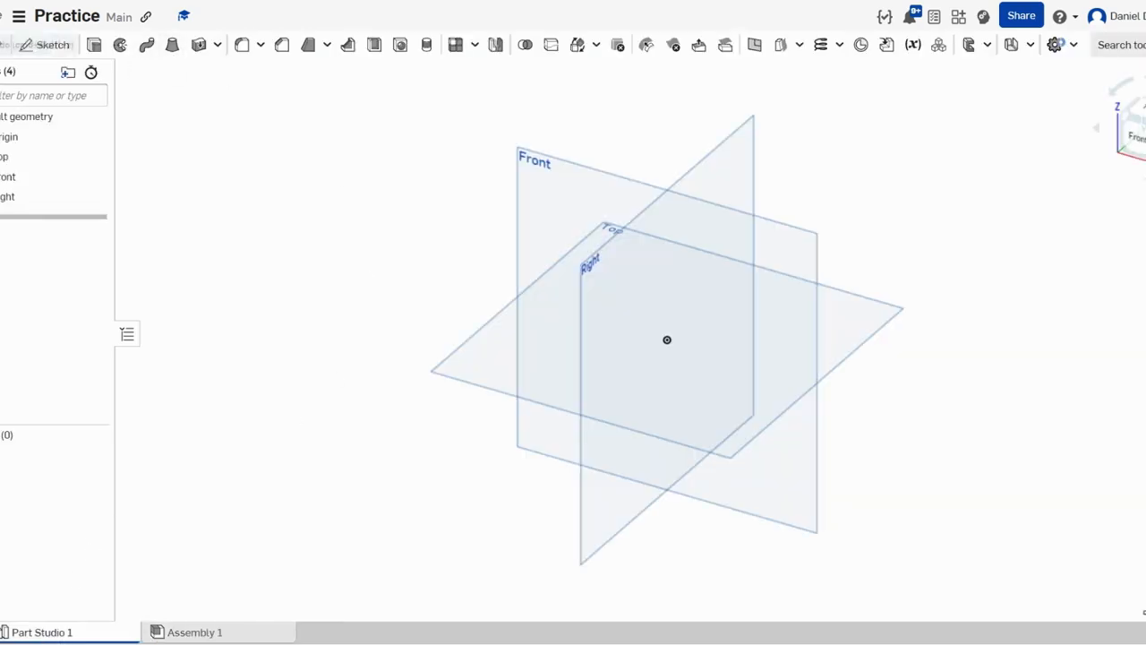
Check the default length unit in the workspace units and accept the settings
{"action": "left_click", "coordinate": [17, 16]}
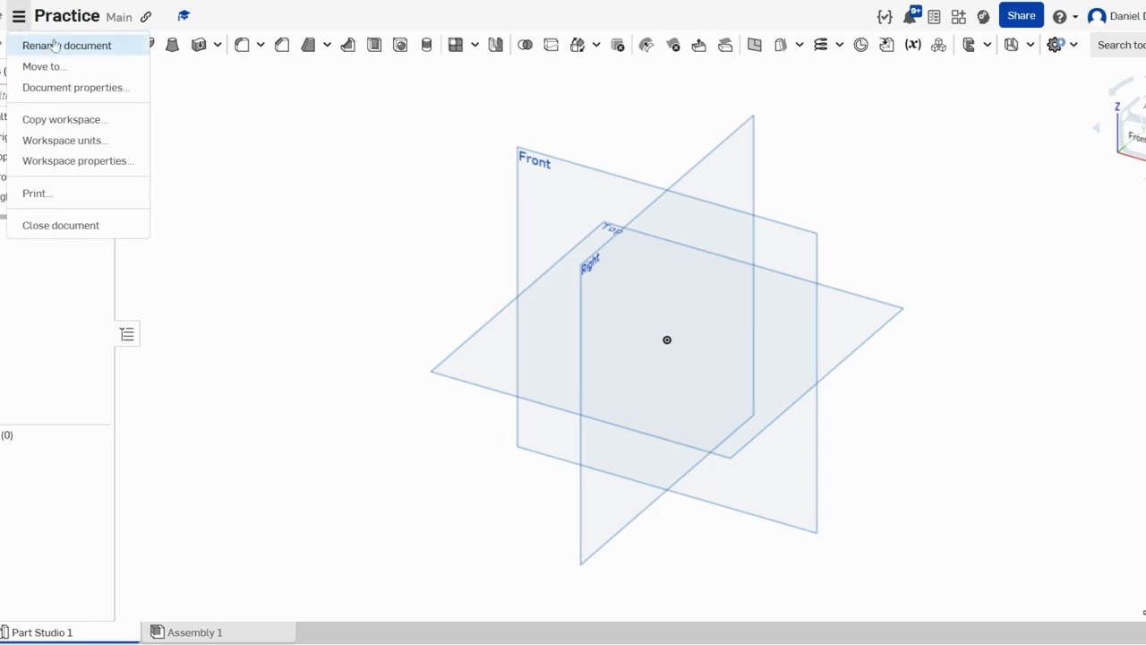
{"action": "left_click", "coordinate": [76, 143]}
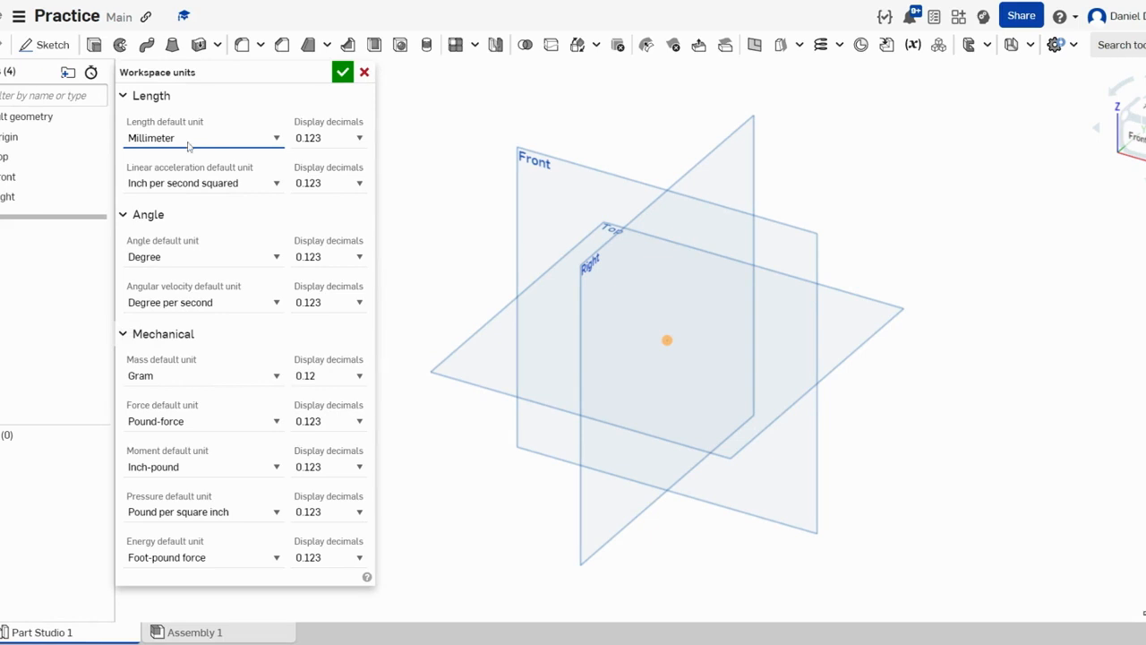
{"action": "left_click", "coordinate": [343, 74]}
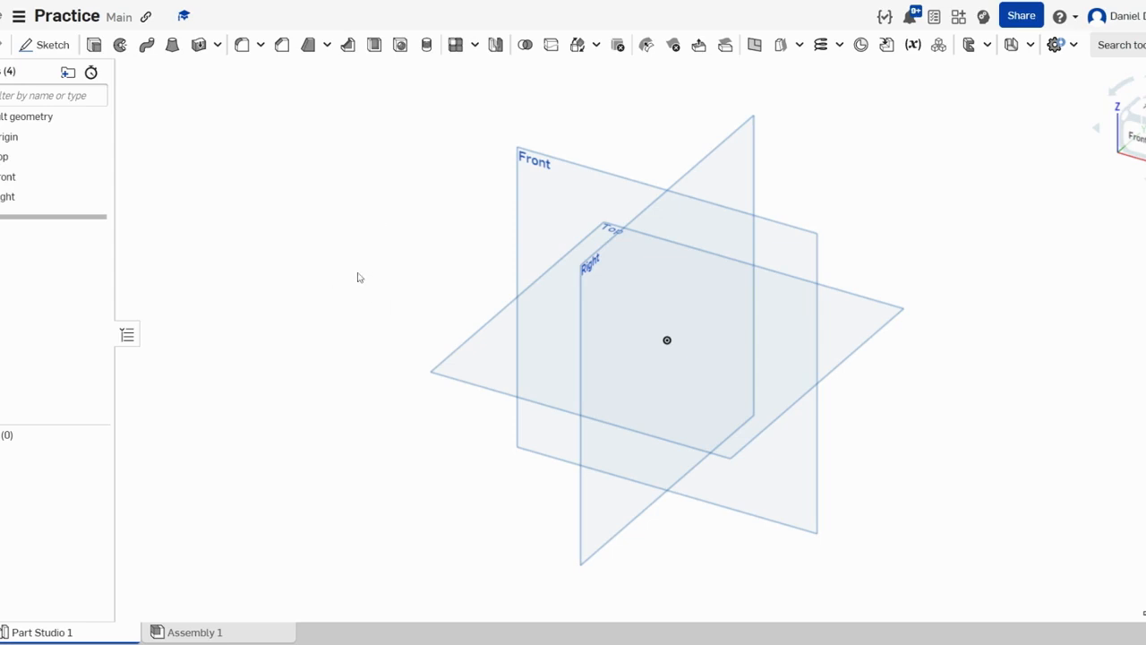
Examine the three default planes from several angles, including straight onto the Top plane
{"action": "left_click_drag", "start_coordinate": [377, 241], "coordinate": [940, 480]}
{"action": "left_click_drag", "start_coordinate": [221, 96], "coordinate": [853, 426]}
{"action": "right_click_drag", "start_coordinate": [350, 316], "coordinate": [398, 369]}
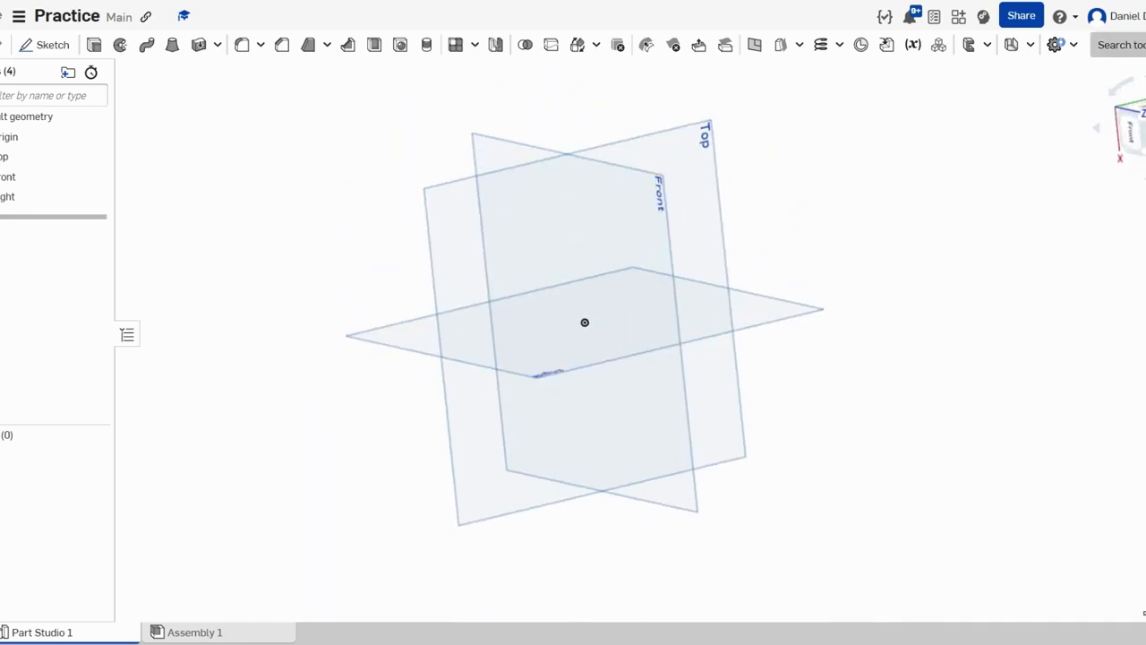
{"action": "left_click", "coordinate": [1111, 101]}
{"action": "left_click", "coordinate": [1113, 99]}
{"action": "left_click", "coordinate": [1113, 99]}
{"action": "left_click", "coordinate": [1112, 99]}
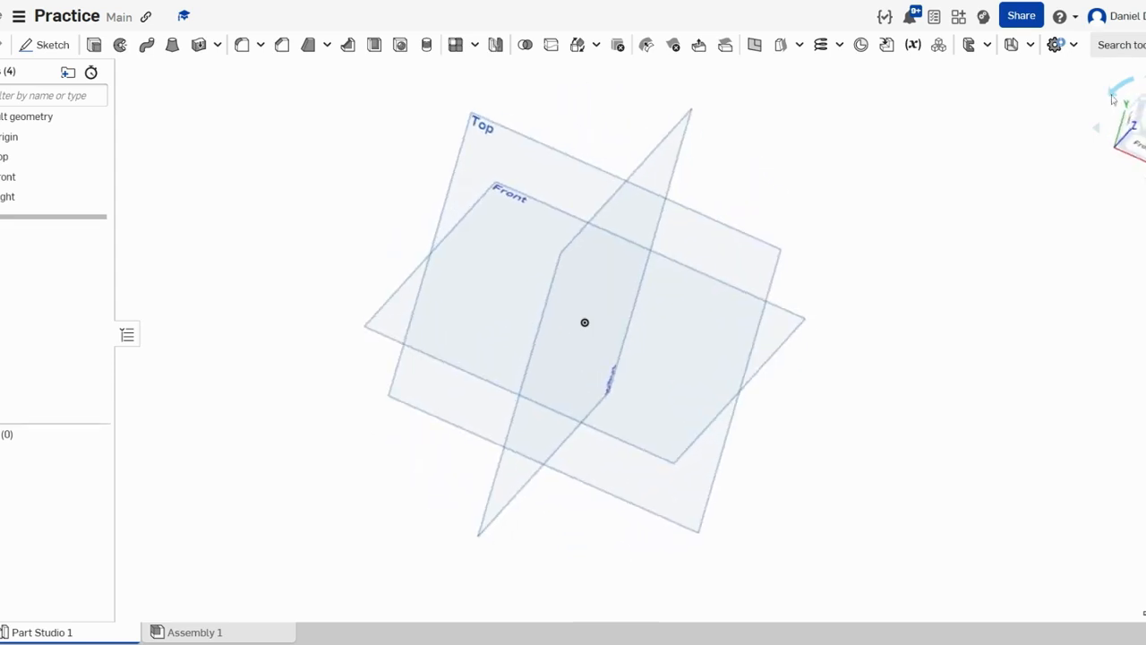
{"action": "left_click", "coordinate": [1113, 99]}
{"action": "left_click", "coordinate": [1113, 100]}
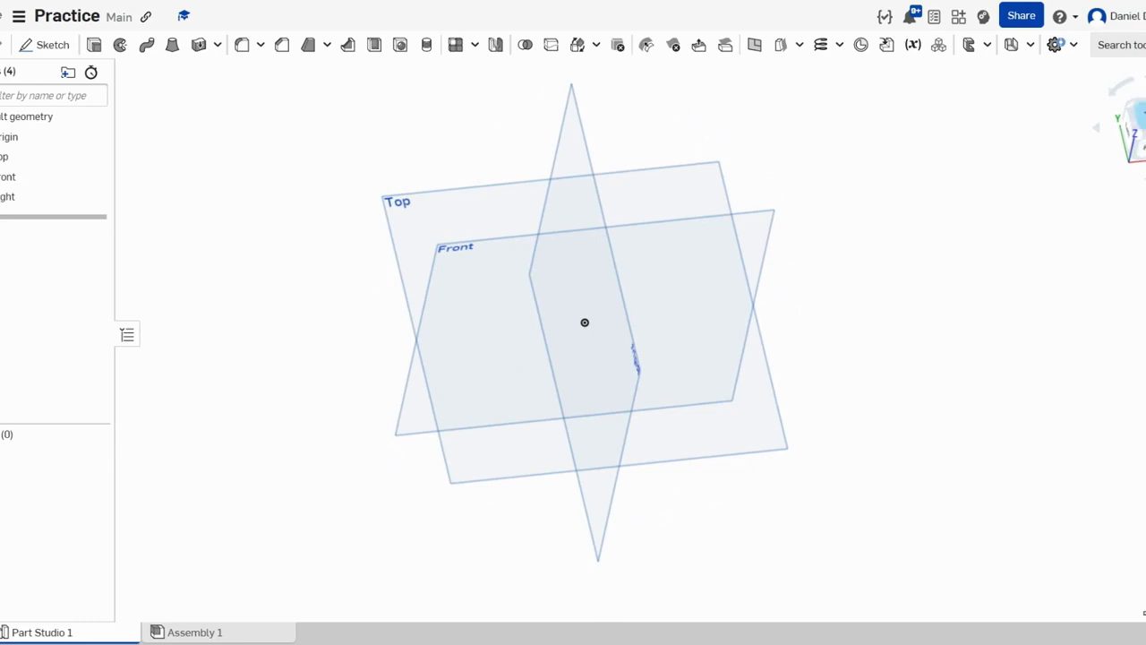
{"action": "left_click", "coordinate": [1141, 116]}
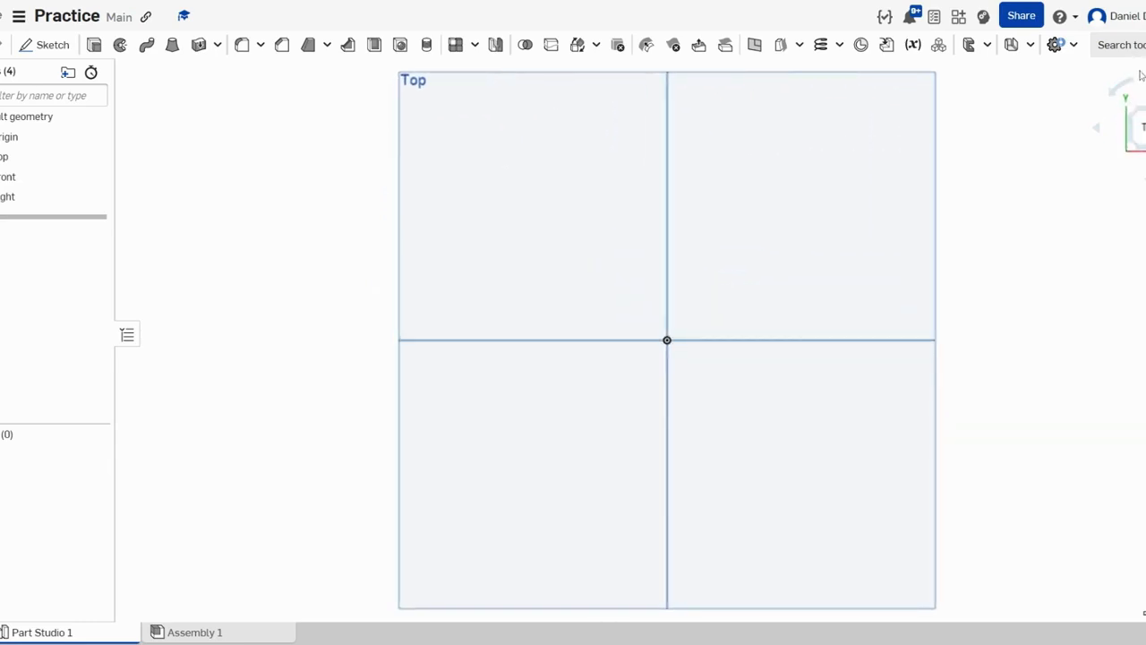
{"action": "left_click", "coordinate": [1145, 180]}
{"action": "left_click", "coordinate": [1145, 180]}
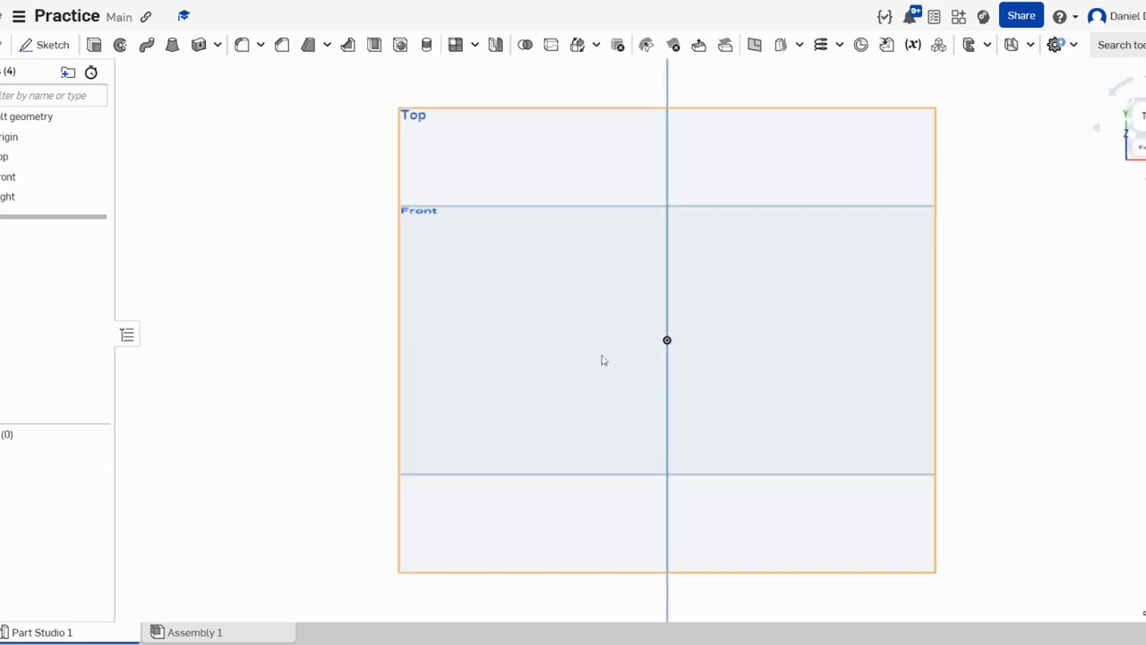
Inspect the Top plane at different zoom levels and orient the view normal to it
{"action": "right_click_drag", "start_coordinate": [639, 350], "coordinate": [667, 409]}
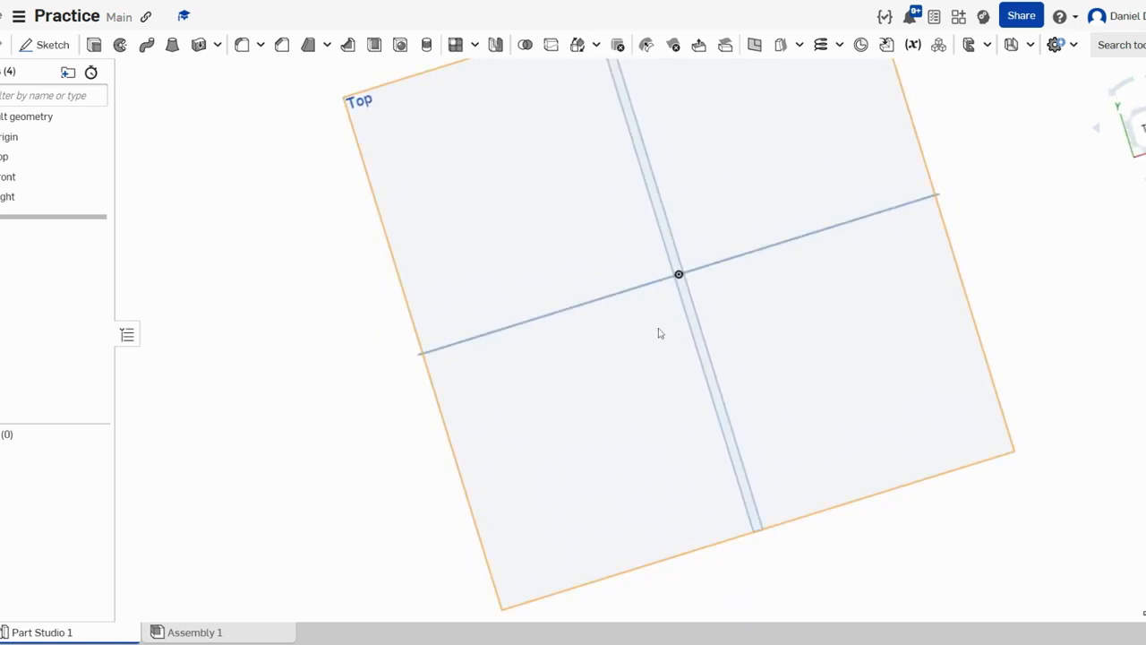
{"action": "scroll", "coordinate": [658, 331], "scroll_direction": "up", "scroll_amount": 8}
{"action": "scroll", "coordinate": [658, 331], "scroll_direction": "down", "scroll_amount": 10}
{"action": "scroll", "coordinate": [658, 331], "scroll_direction": "up", "scroll_amount": 5}
{"action": "scroll", "coordinate": [658, 331], "scroll_direction": "down", "scroll_amount": 5}
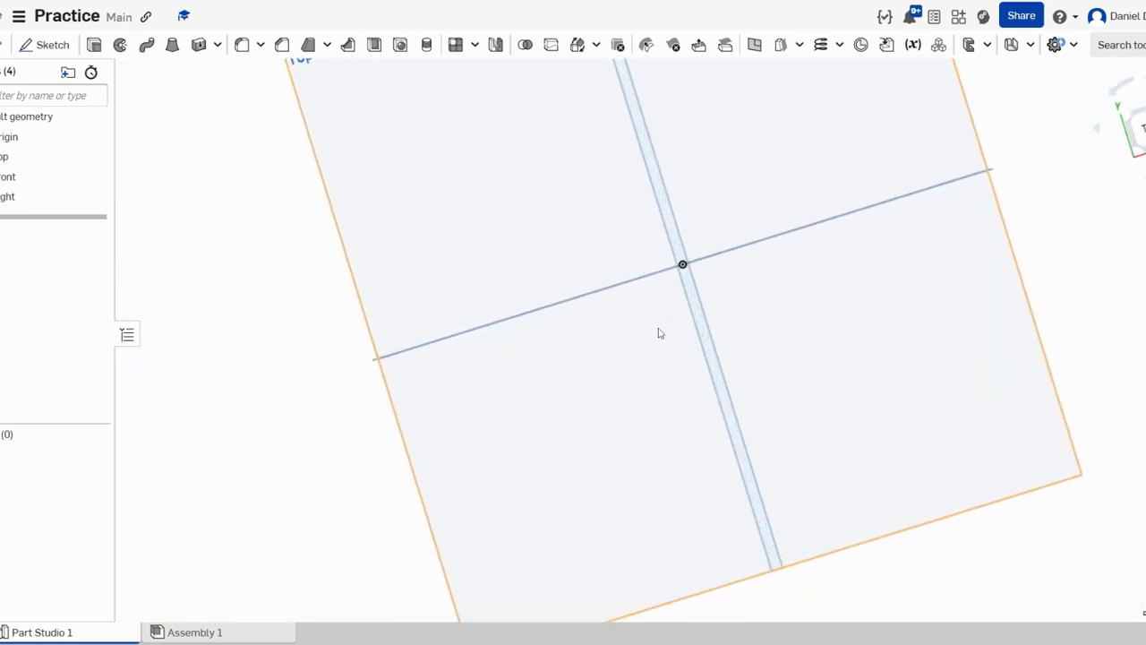
{"action": "mouse_move", "coordinate": [478, 400]}
{"action": "right_mouse_down"}
{"action": "mouse_move", "coordinate": [475, 376]}
{"action": "mouse_move", "coordinate": [479, 412]}
{"action": "right_mouse_up"}
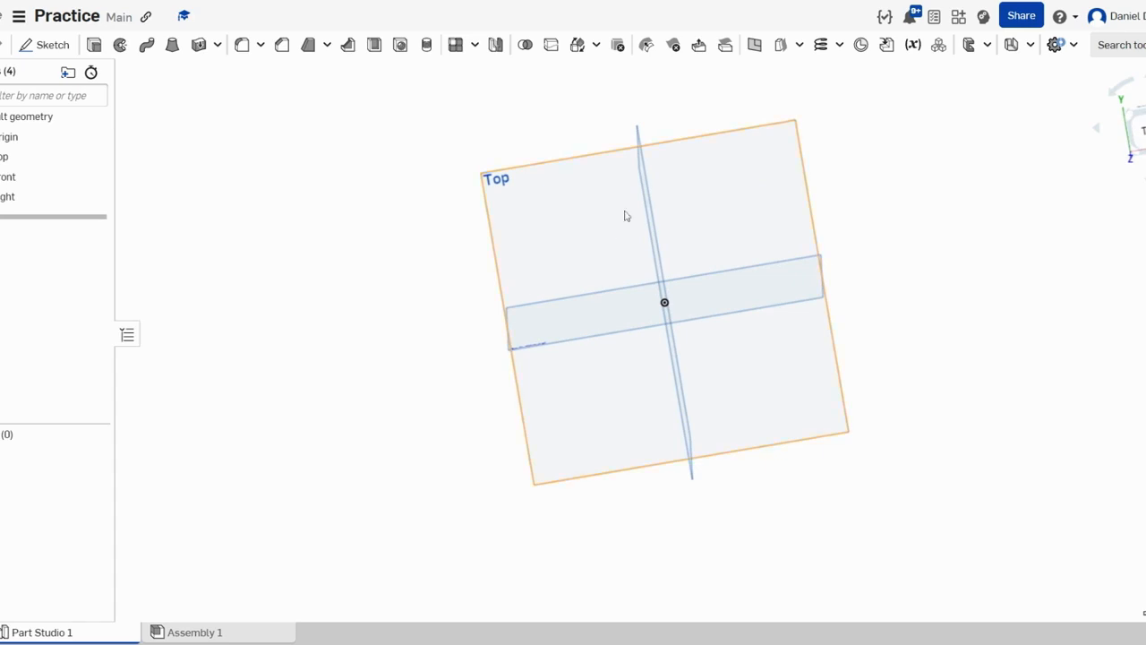
{"action": "right_click", "coordinate": [562, 217]}
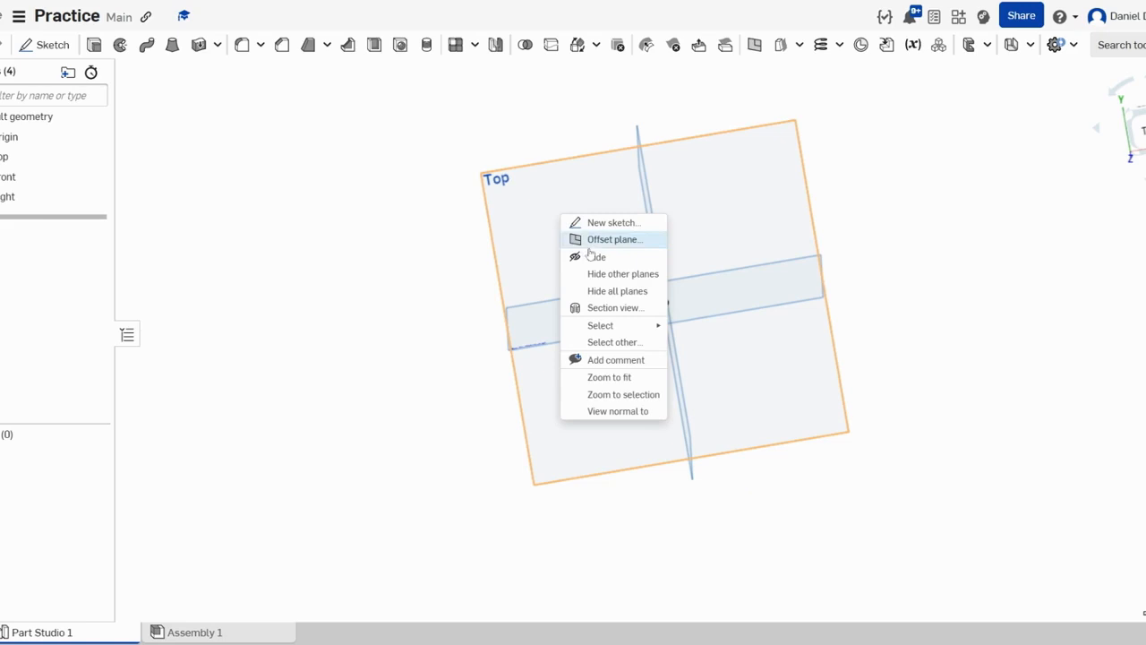
{"action": "left_click", "coordinate": [636, 414]}
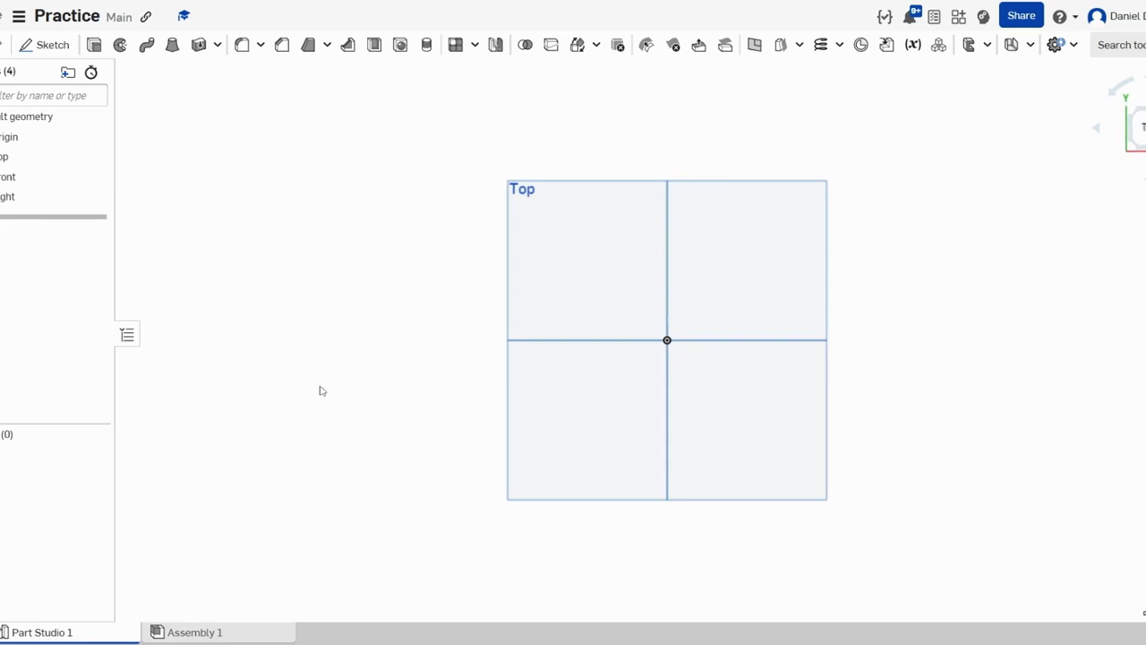
Select the Front plane and orient the view normal to it
{"action": "right_click_drag", "start_coordinate": [503, 310], "coordinate": [416, 243]}
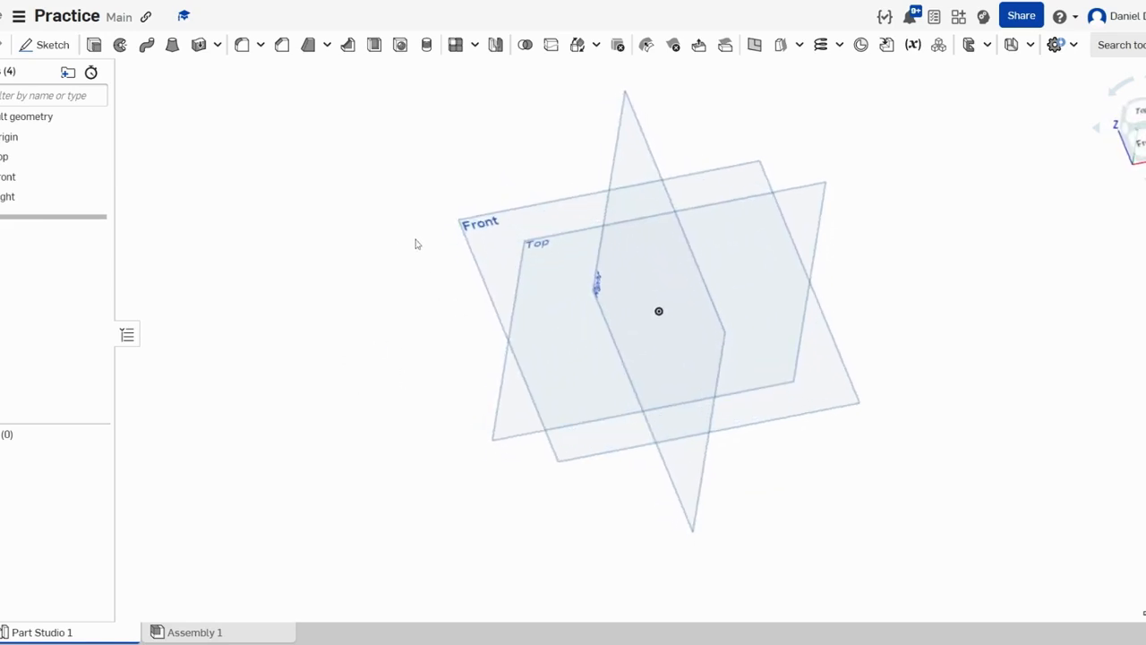
{"action": "left_click", "coordinate": [504, 251]}
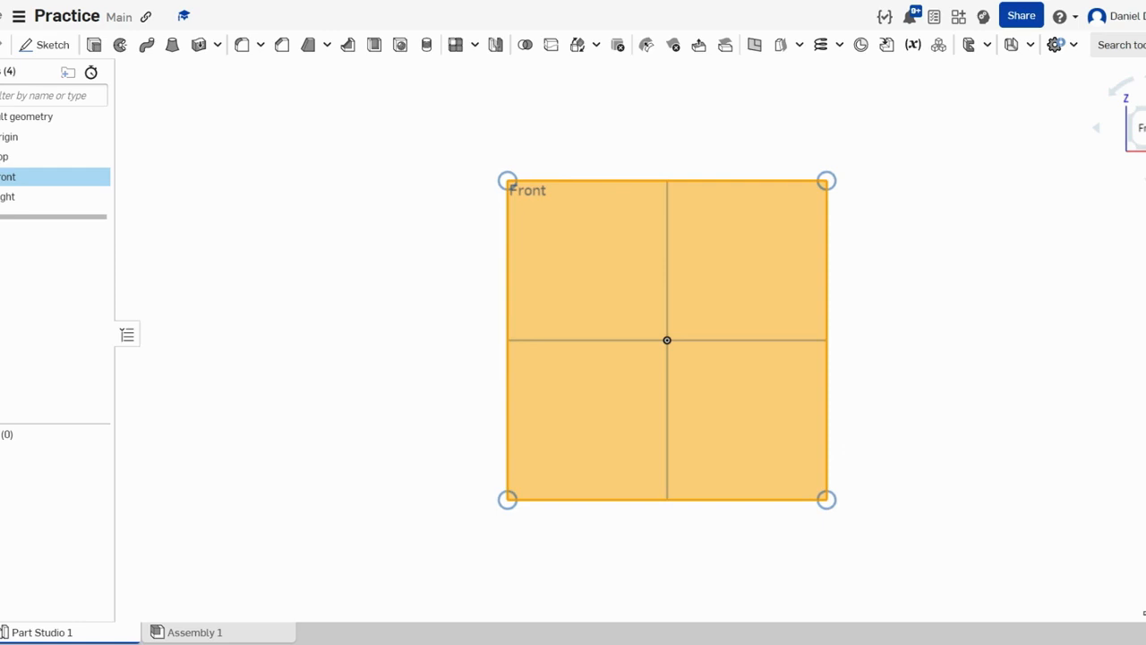
{"action": "right_click", "coordinate": [409, 295]}
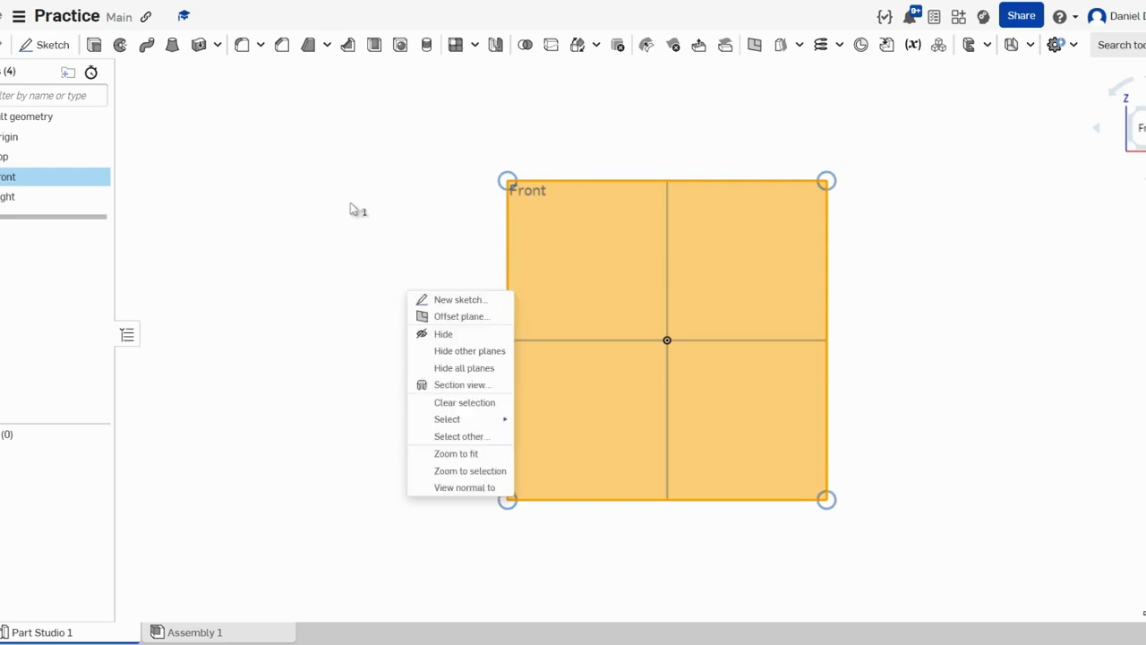
{"action": "left_click", "coordinate": [331, 260]}
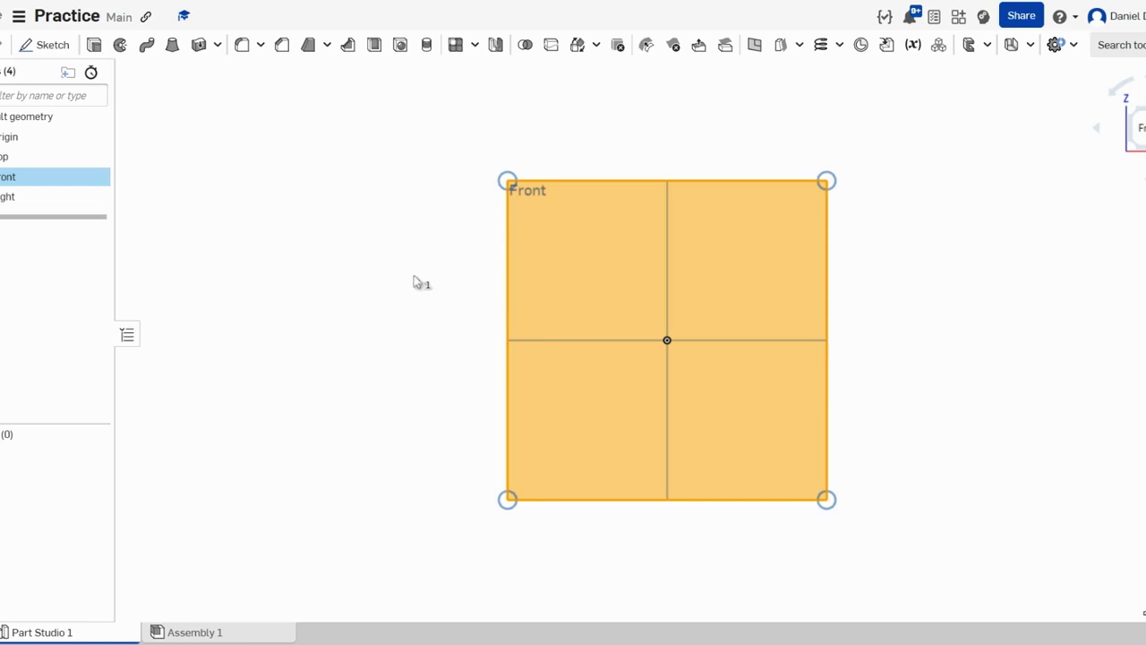
Select the Top, Front and Right planes together and clear the selection
{"action": "right_click_drag", "start_coordinate": [373, 194], "coordinate": [461, 253]}
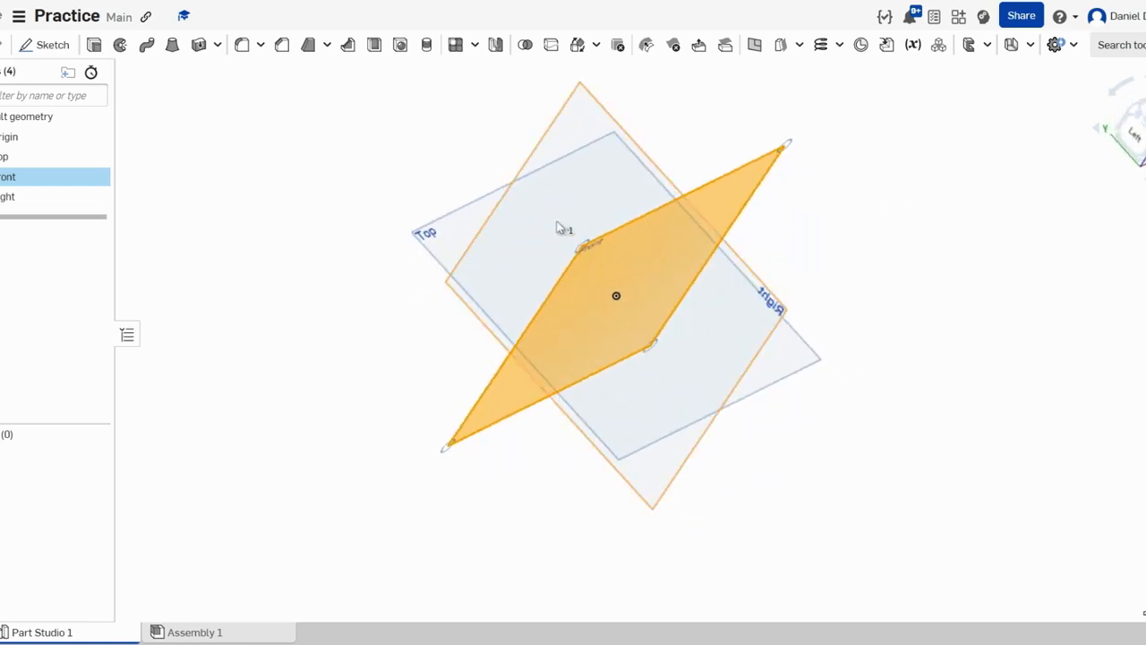
{"action": "left_click", "coordinate": [573, 173]}
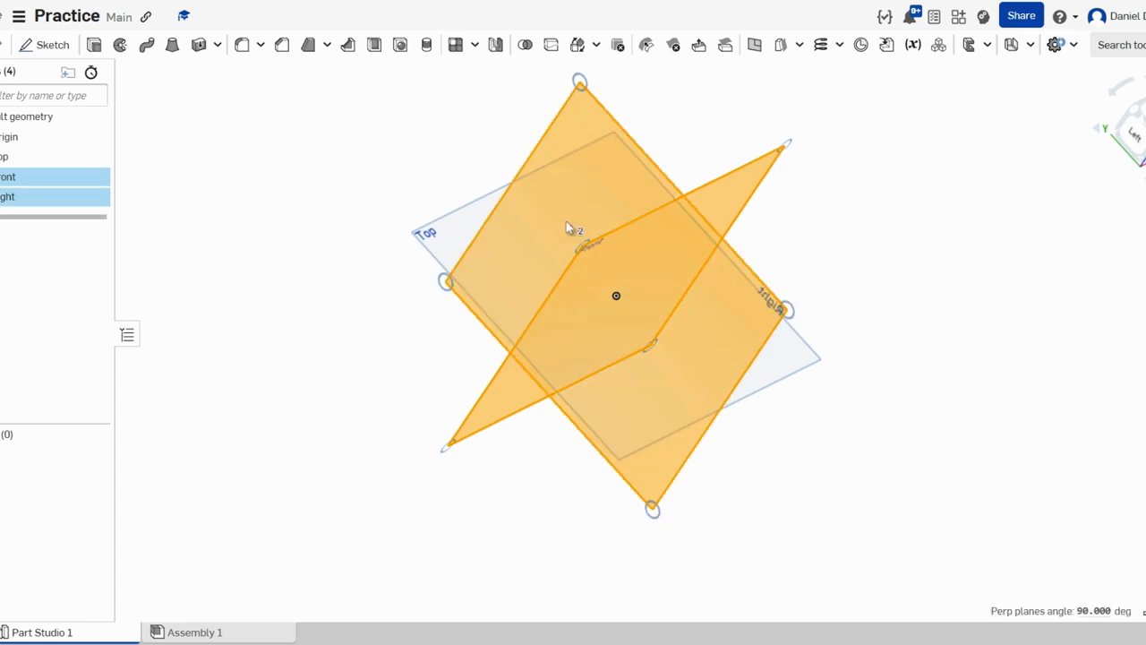
{"action": "scroll", "coordinate": [590, 270], "scroll_direction": "up", "scroll_amount": 8}
{"action": "left_click", "coordinate": [575, 267]}
{"action": "left_click", "coordinate": [358, 213]}
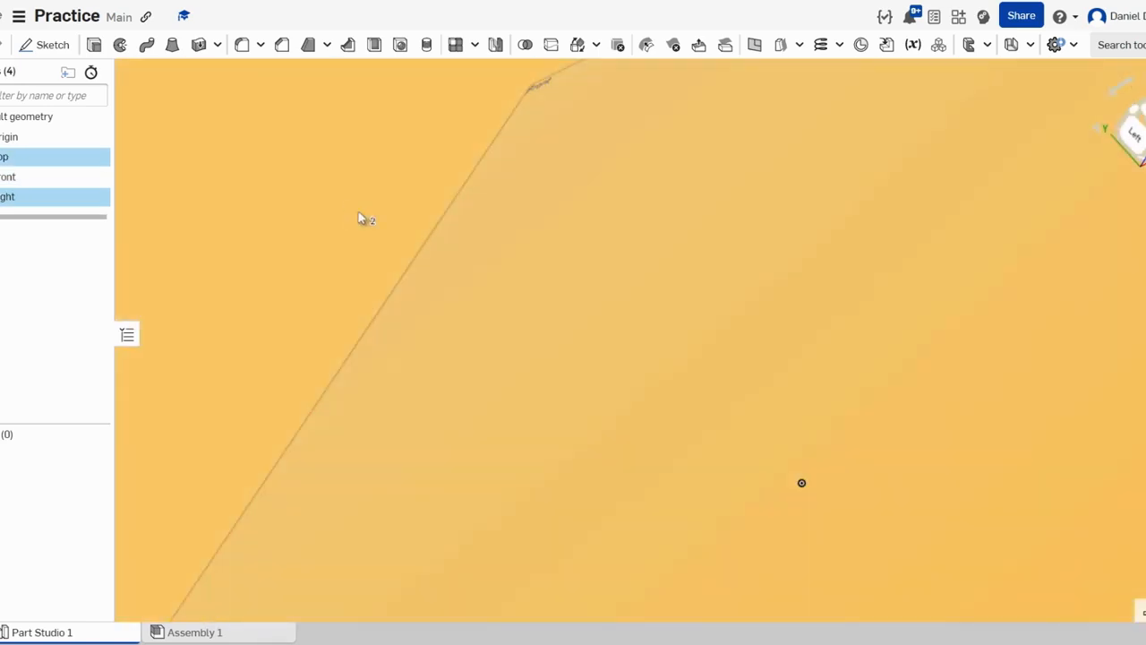
{"action": "left_click", "coordinate": [573, 296]}
{"action": "scroll", "coordinate": [516, 352], "scroll_direction": "down", "scroll_amount": 4}
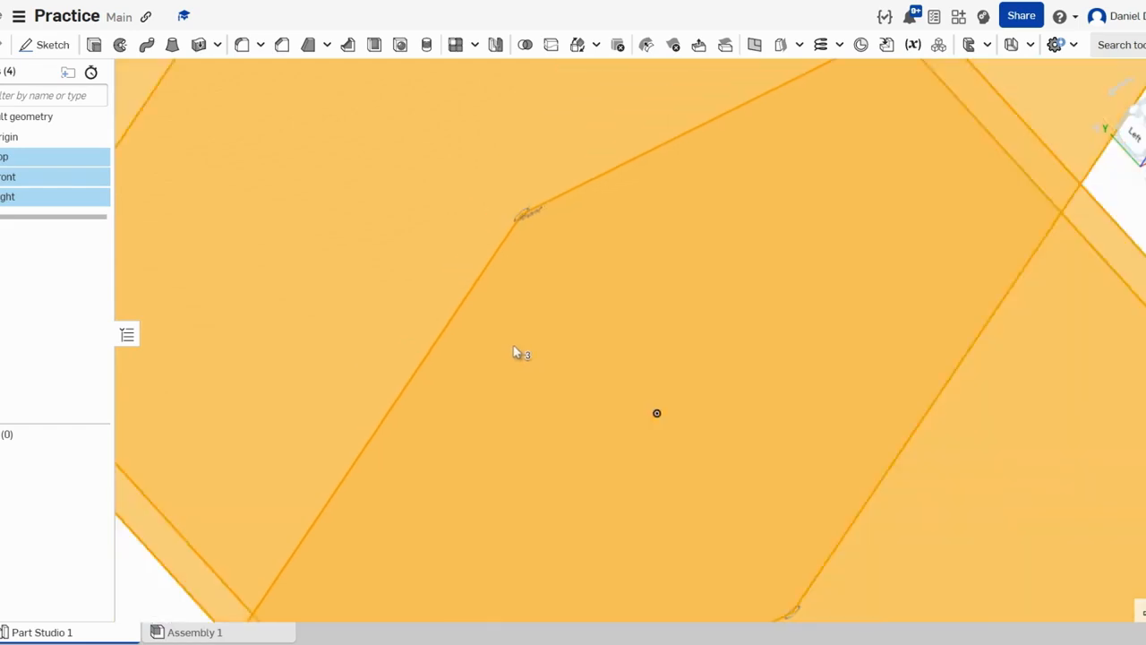
{"action": "scroll", "coordinate": [534, 419], "scroll_direction": "down", "scroll_amount": 5}
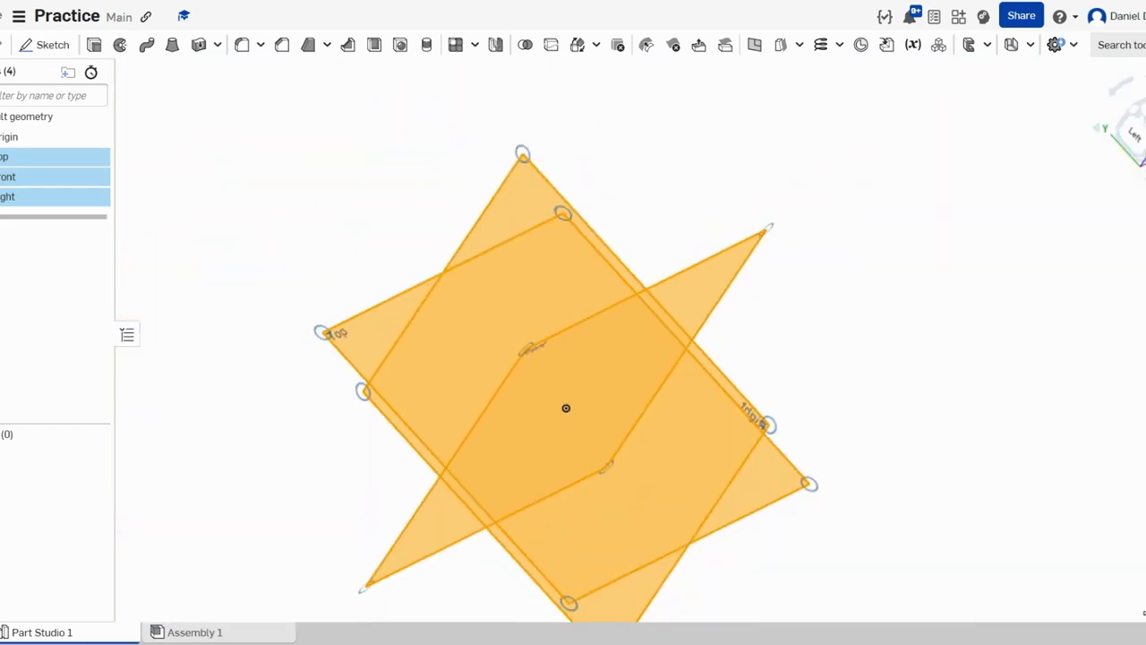
{"action": "key", "text": "Escape"}
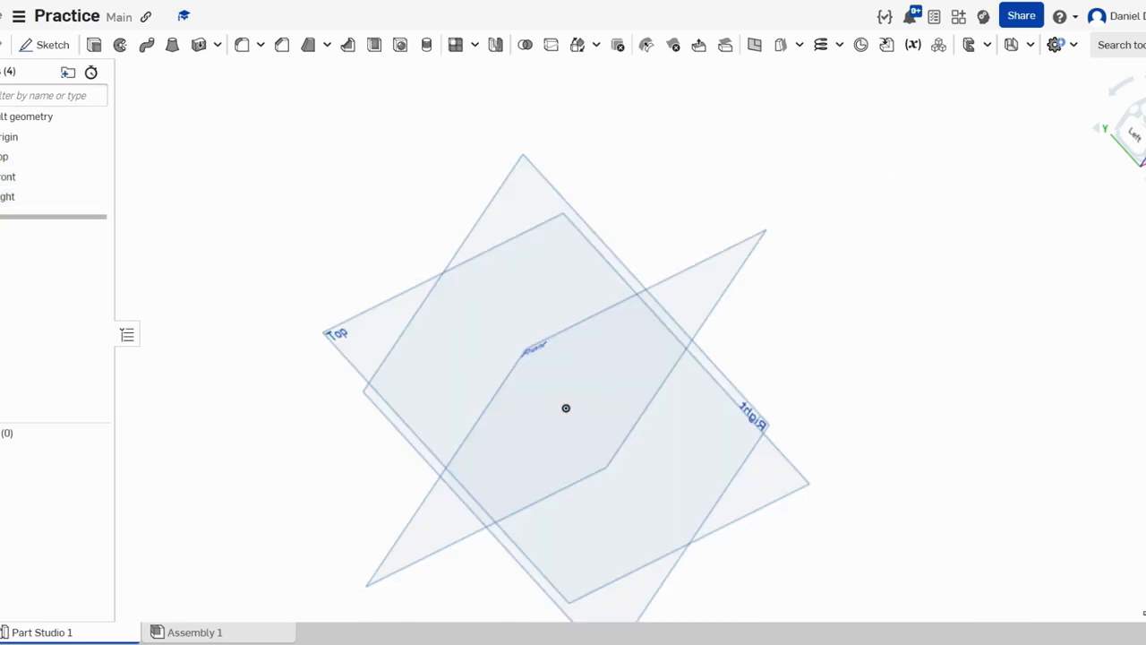
Highlight all three default planes at once from a different tilted angle, then deselect them
{"action": "right_click_drag", "start_coordinate": [314, 435], "coordinate": [264, 394]}
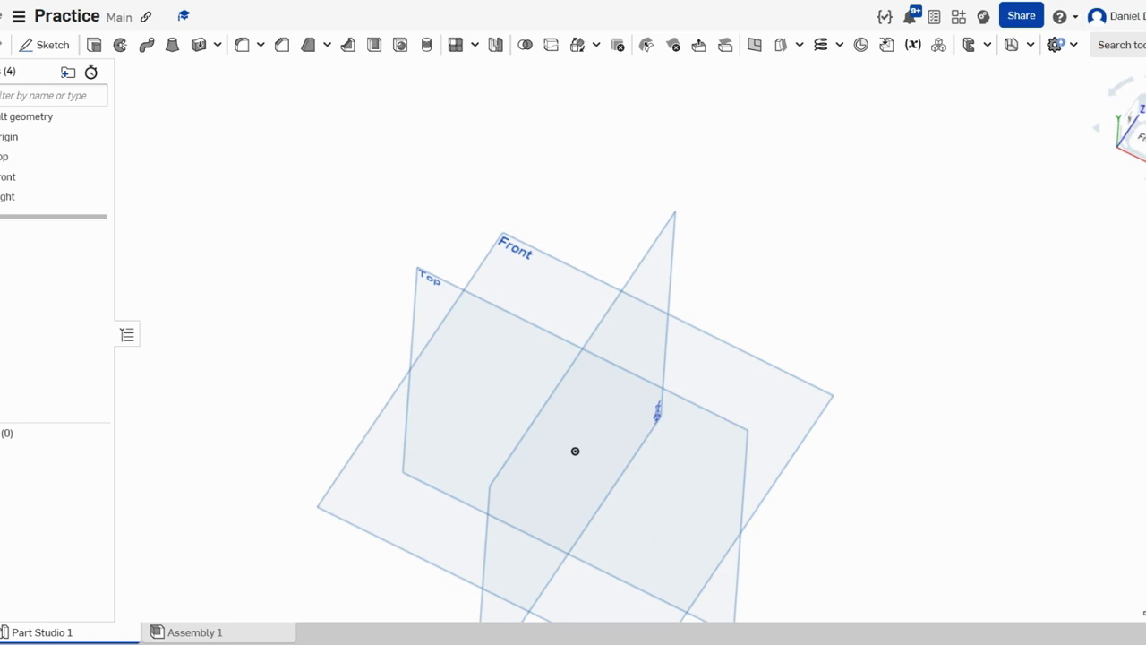
{"action": "left_click", "coordinate": [3, 160]}
{"action": "left_click", "coordinate": [5, 178], "text": "shift"}
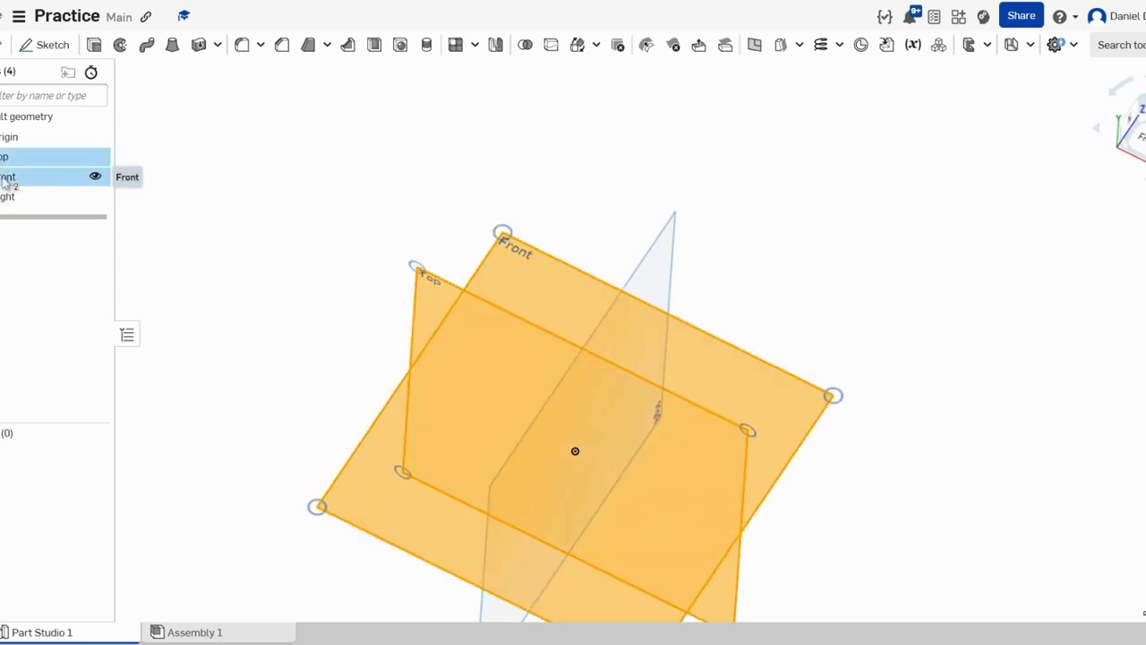
{"action": "left_click", "coordinate": [7, 197], "text": "shift"}
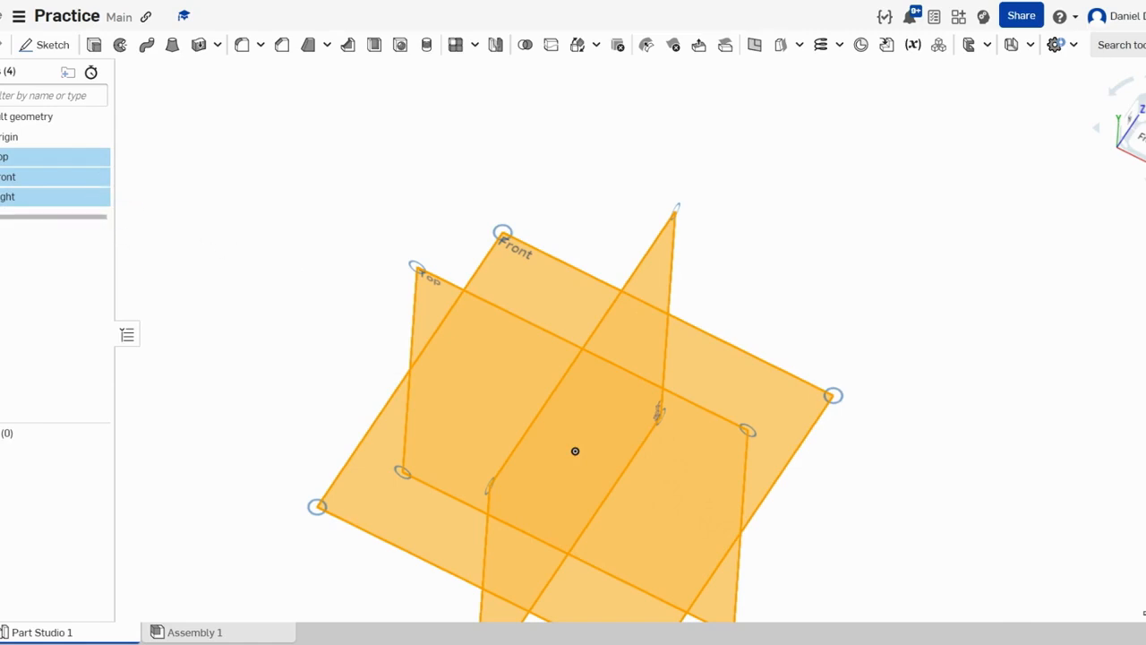
{"action": "key", "text": "Escape"}
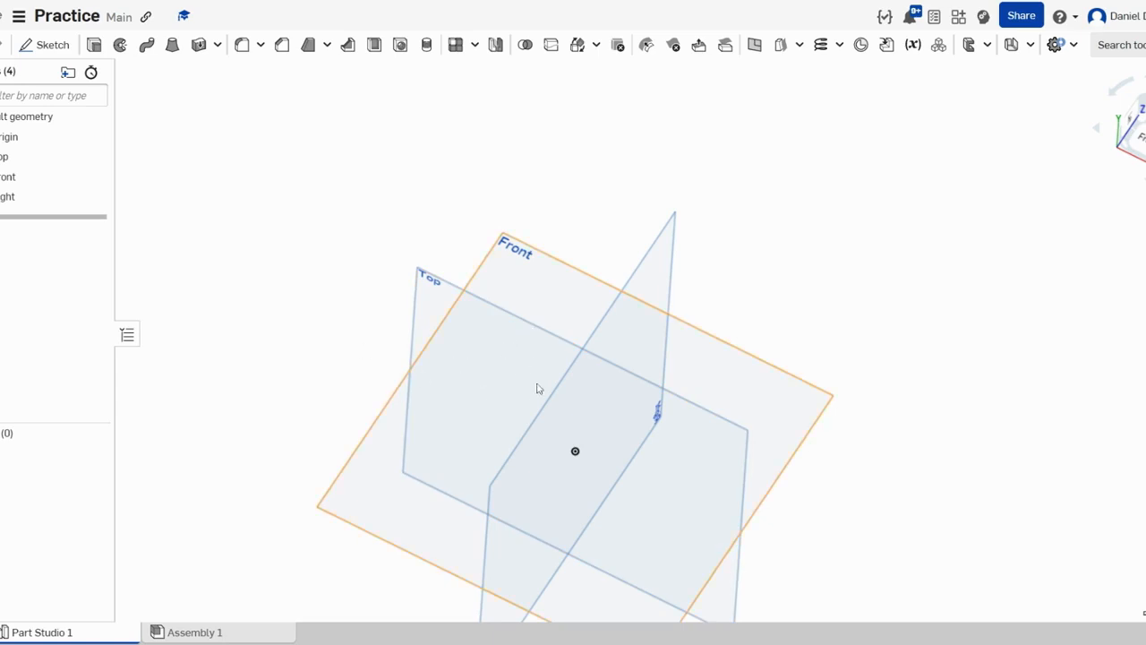
Select the Front plane, orient the view normal to it, and deselect the plane
{"action": "right_click_drag", "start_coordinate": [308, 278], "coordinate": [448, 304]}
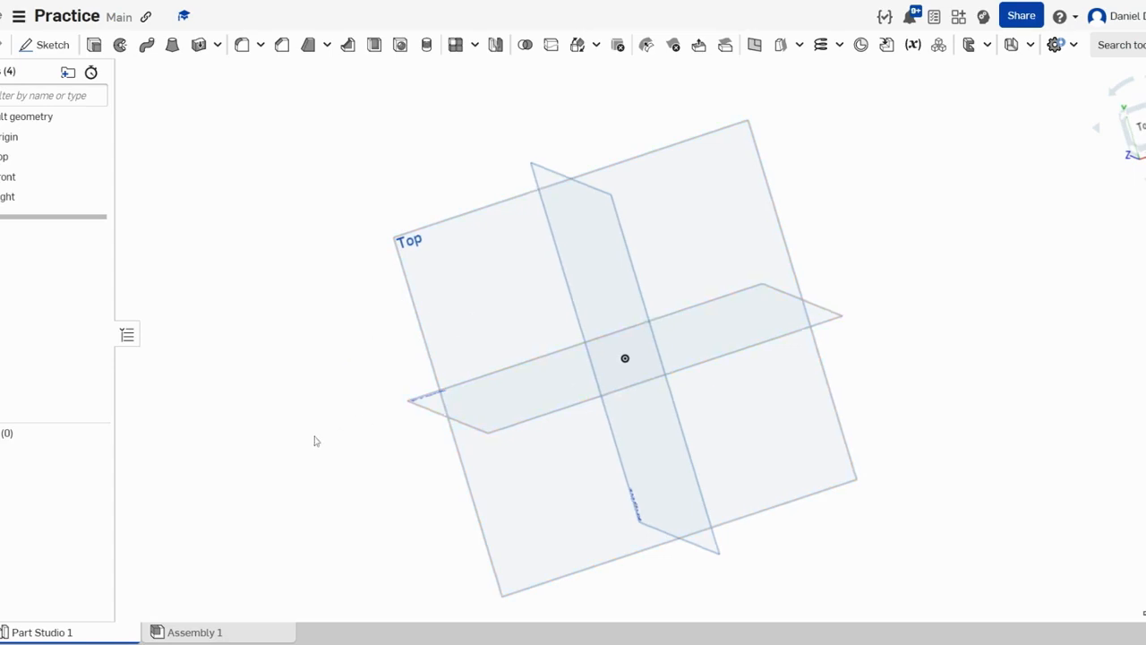
{"action": "right_click_drag", "start_coordinate": [314, 439], "coordinate": [404, 348]}
{"action": "left_click", "coordinate": [458, 314]}
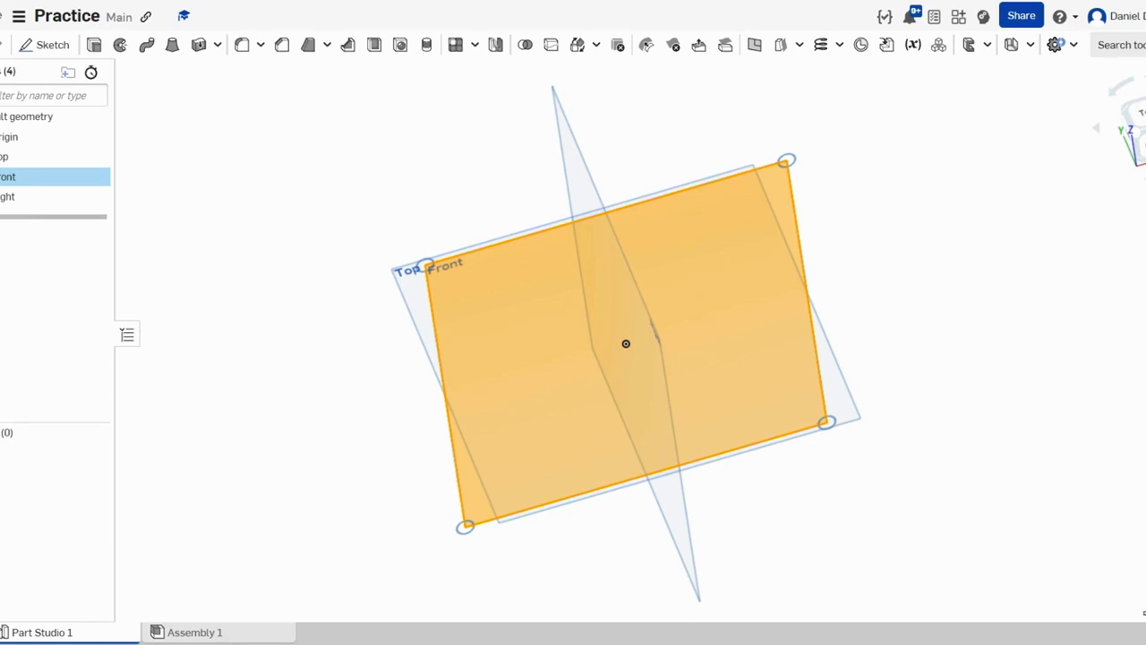
{"action": "key", "text": "n"}
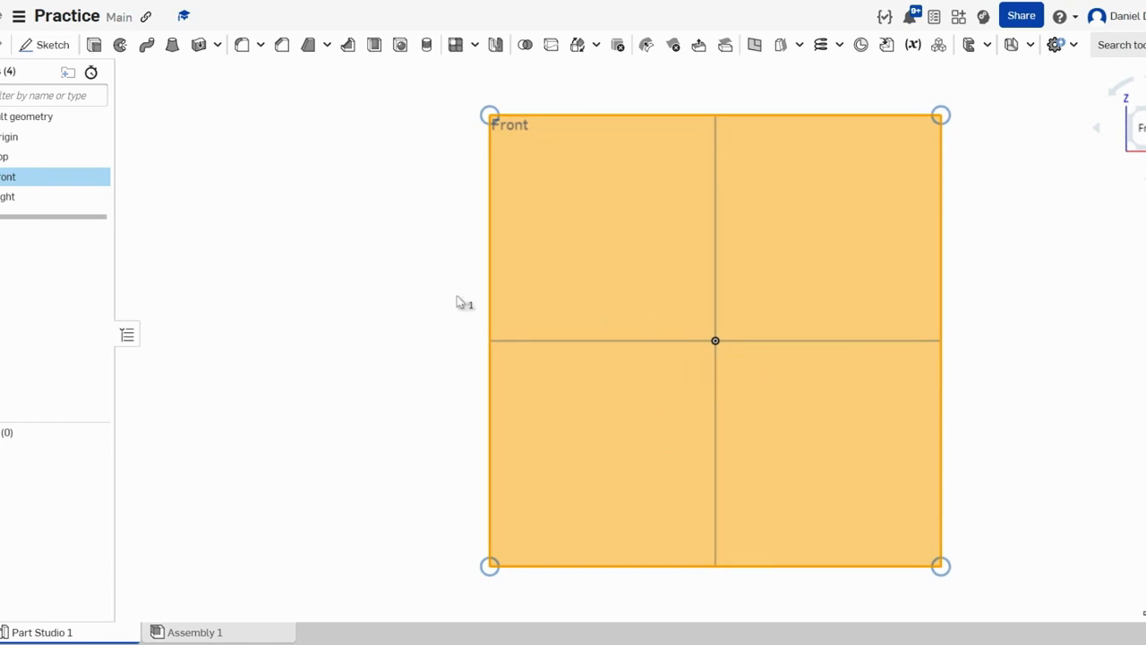
{"action": "left_click", "coordinate": [430, 304]}
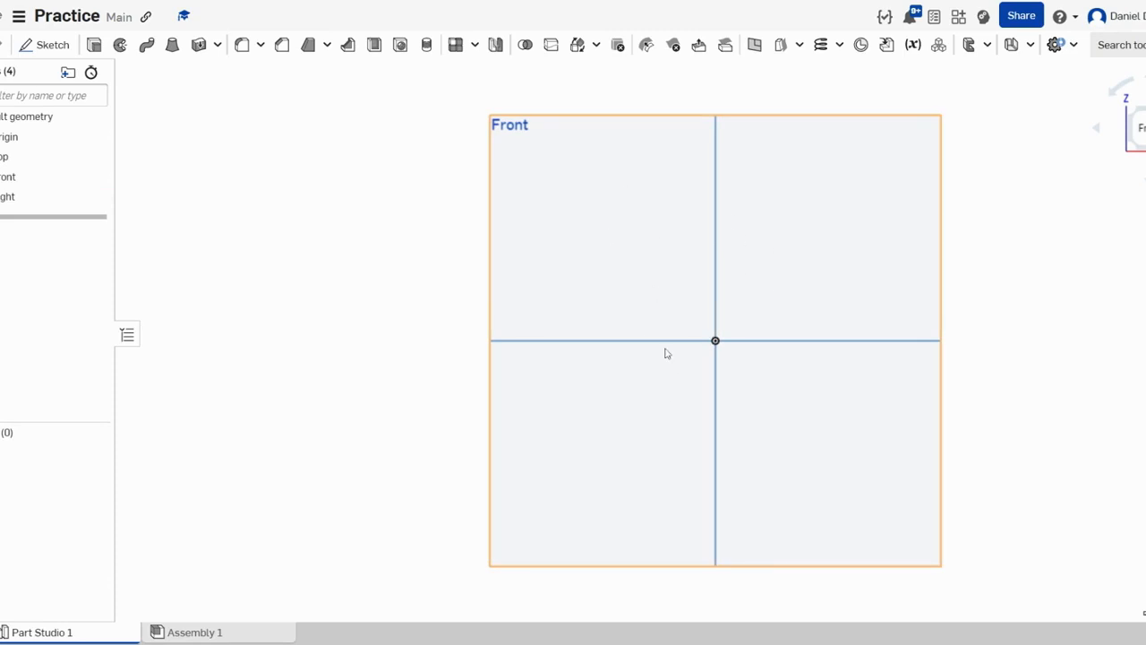
Start a new sketch on the Front plane
{"action": "scroll", "coordinate": [666, 353], "scroll_direction": "up", "scroll_amount": 5}
{"action": "scroll", "coordinate": [667, 353], "scroll_direction": "down", "scroll_amount": 8}
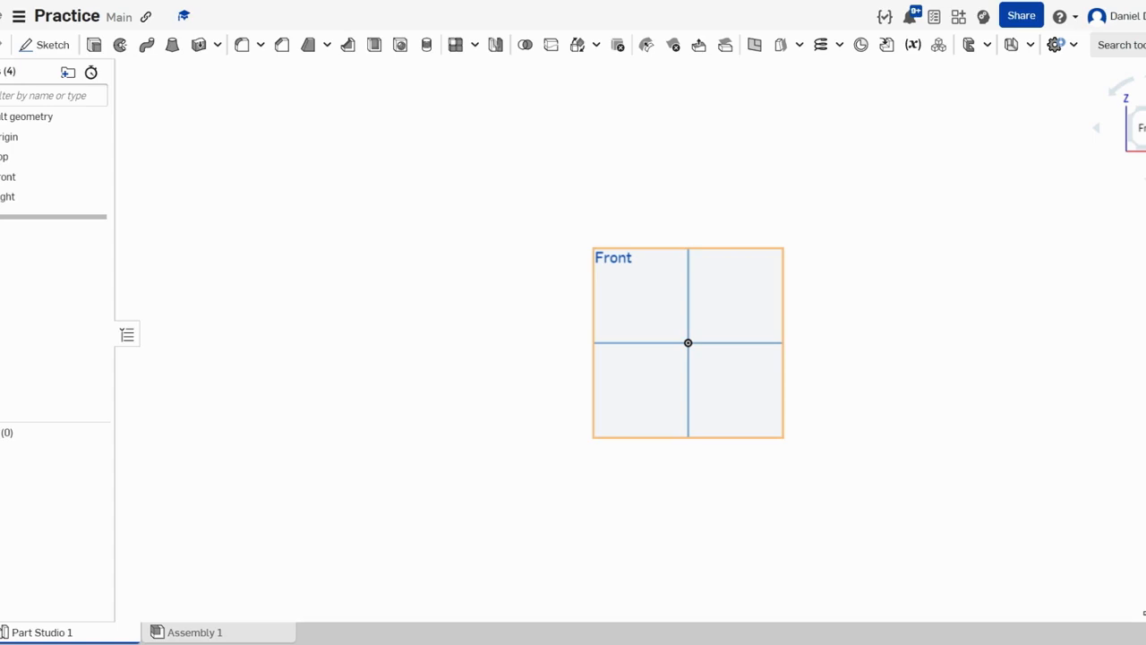
{"action": "middle_click_drag", "start_coordinate": [644, 312], "coordinate": [517, 299]}
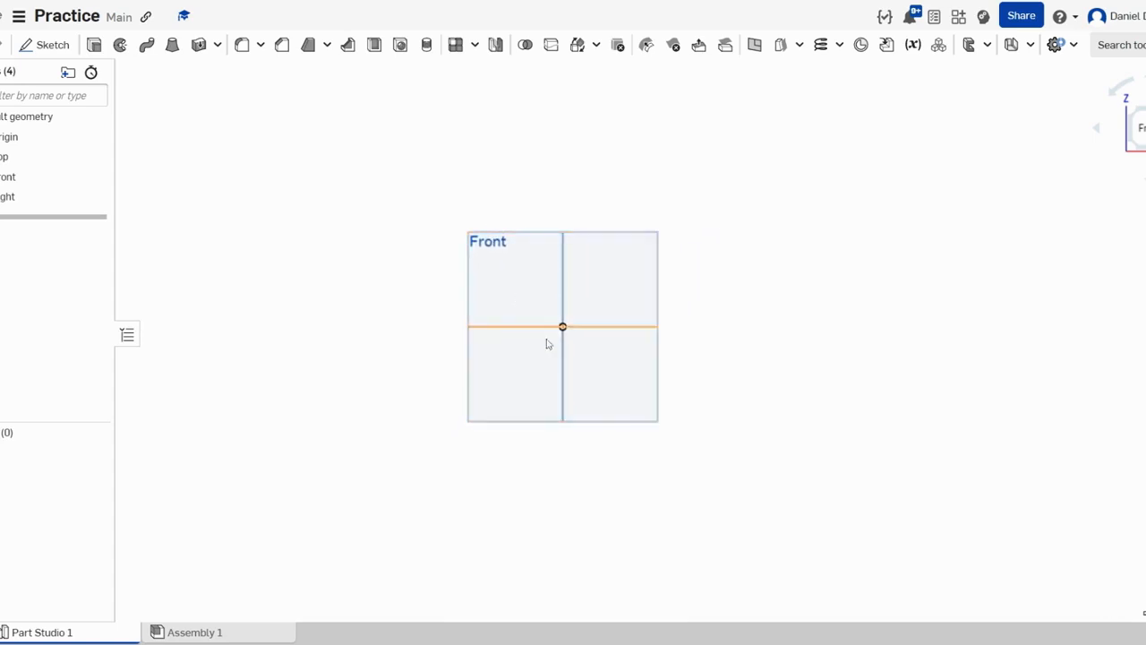
{"action": "scroll", "coordinate": [559, 347], "scroll_direction": "up", "scroll_amount": 3}
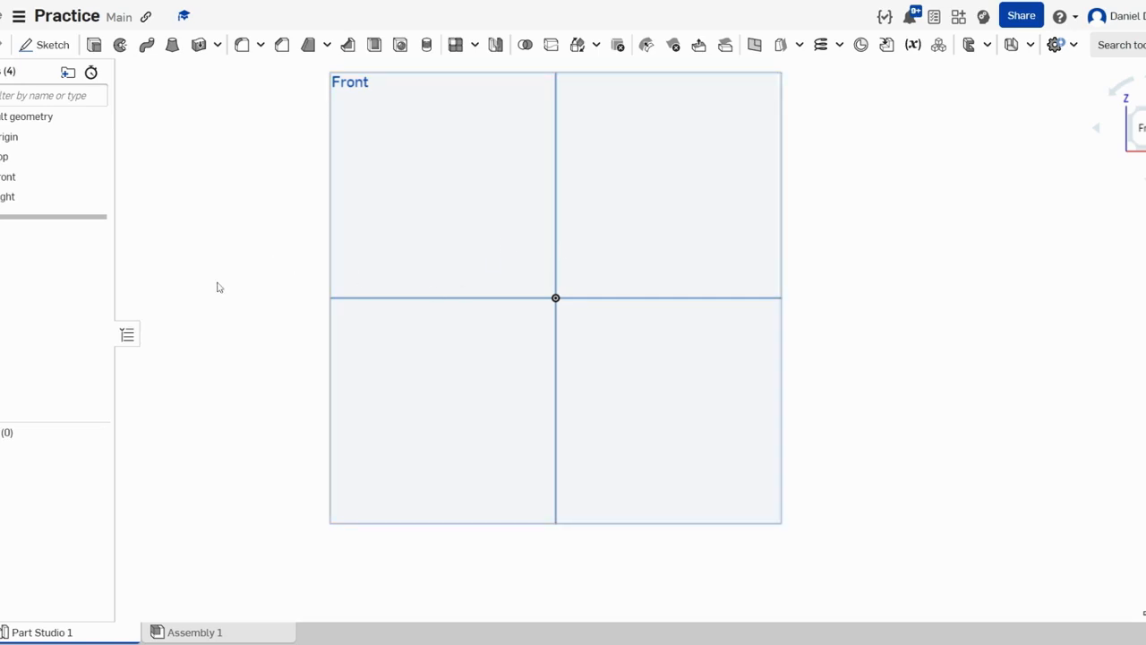
{"action": "left_click", "coordinate": [50, 47]}
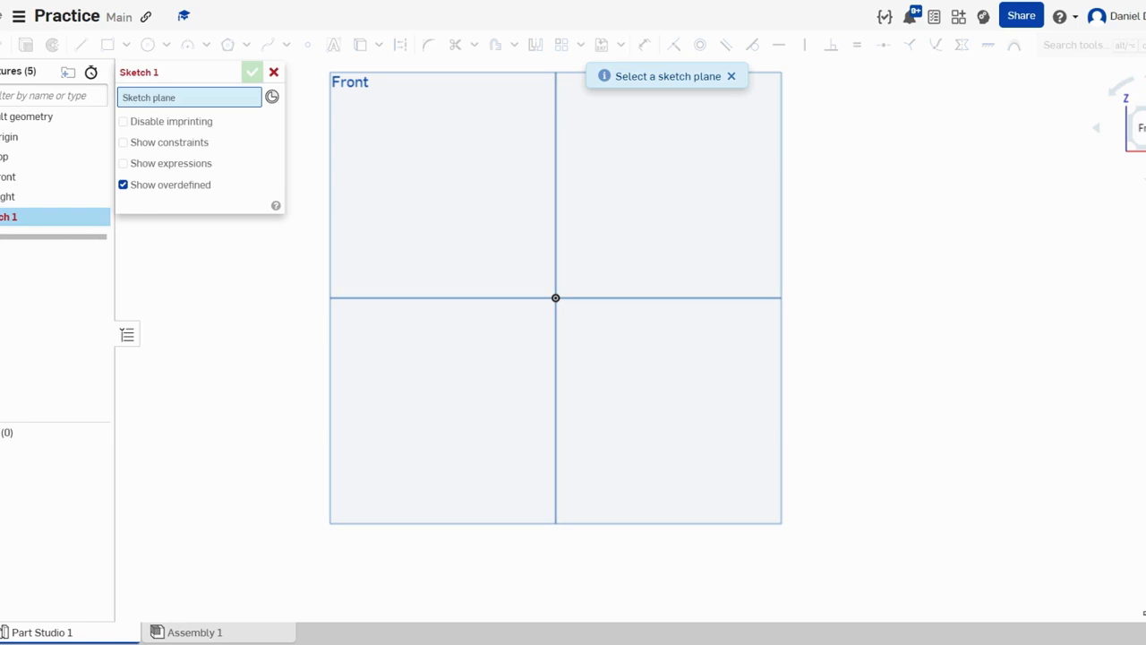
{"action": "left_click", "coordinate": [446, 196]}
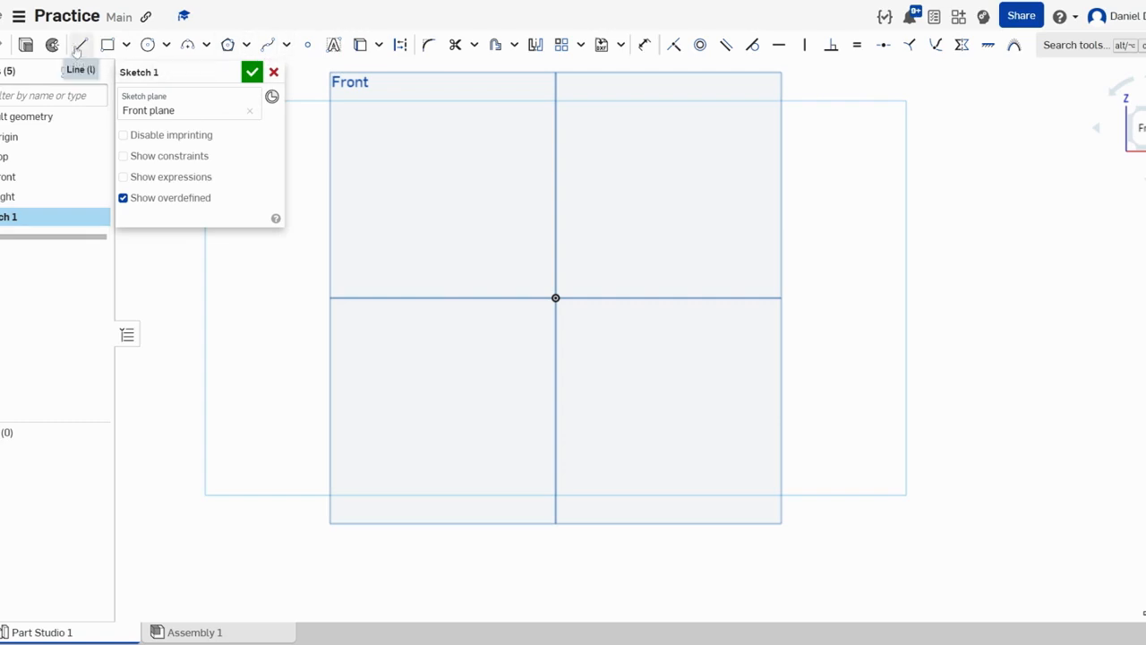
Sketch a corner rectangle about 66 by 40 mm, starting at the origin and extending up and to the right
{"action": "left_click", "coordinate": [126, 45]}
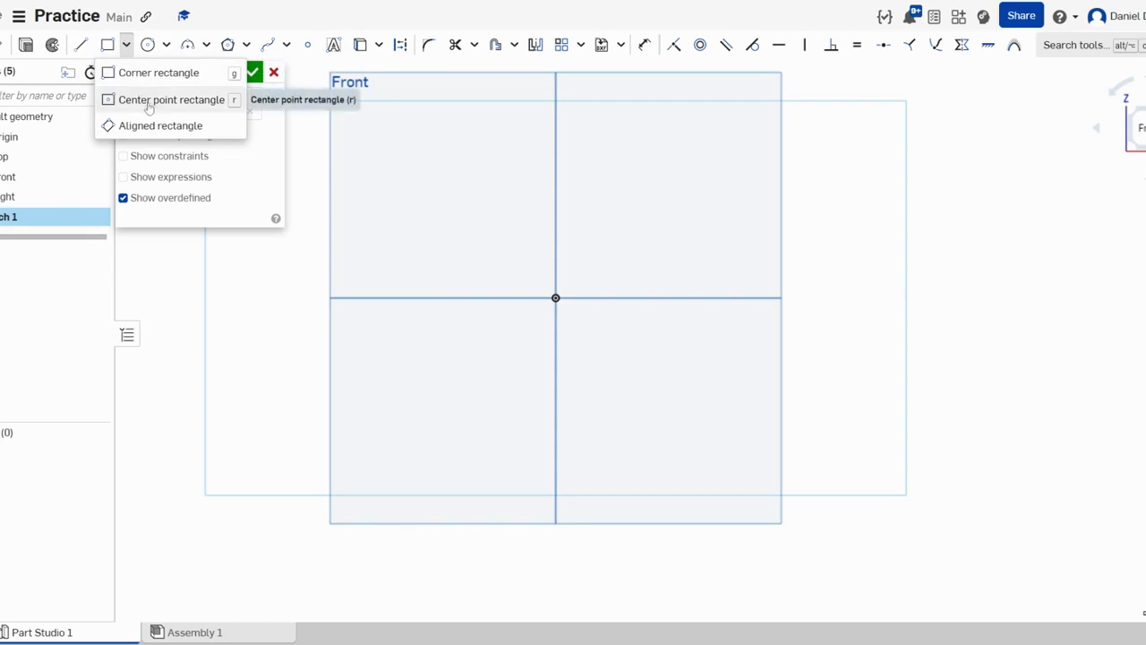
{"action": "left_click", "coordinate": [165, 44]}
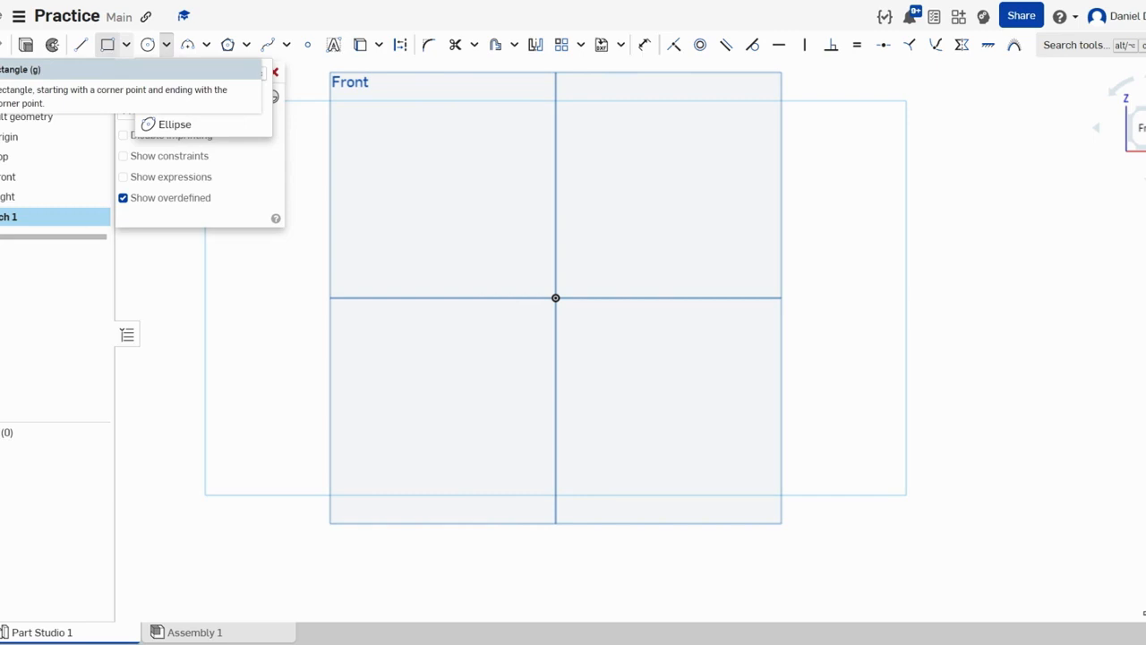
{"action": "left_click", "coordinate": [107, 46]}
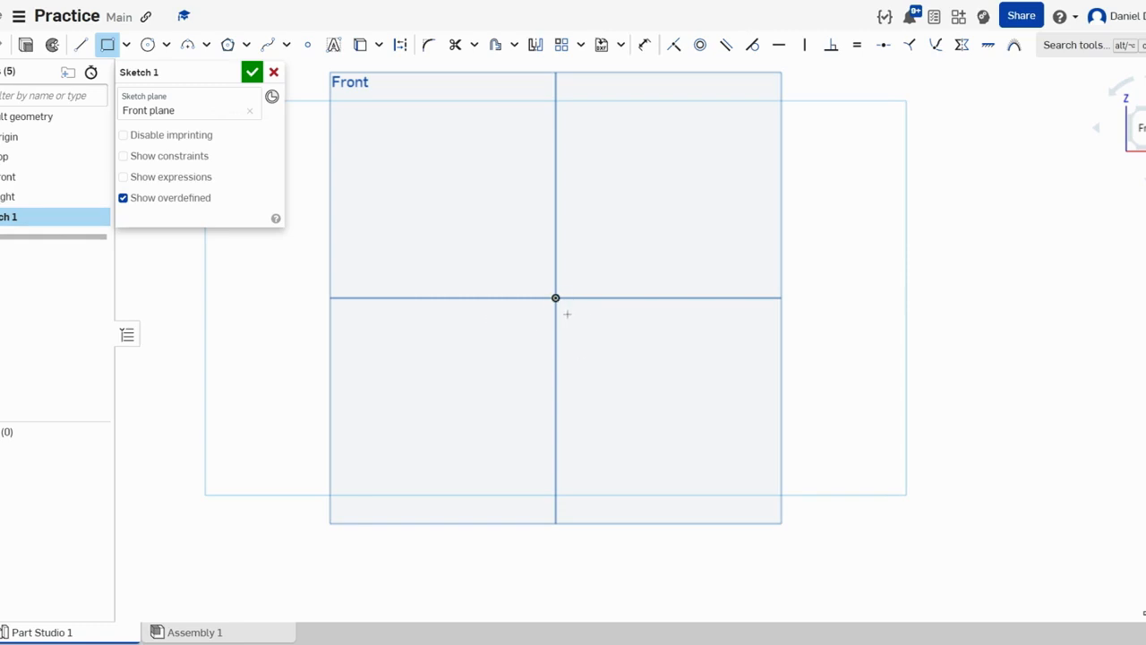
{"action": "scroll", "coordinate": [578, 320], "scroll_direction": "up", "scroll_amount": 4}
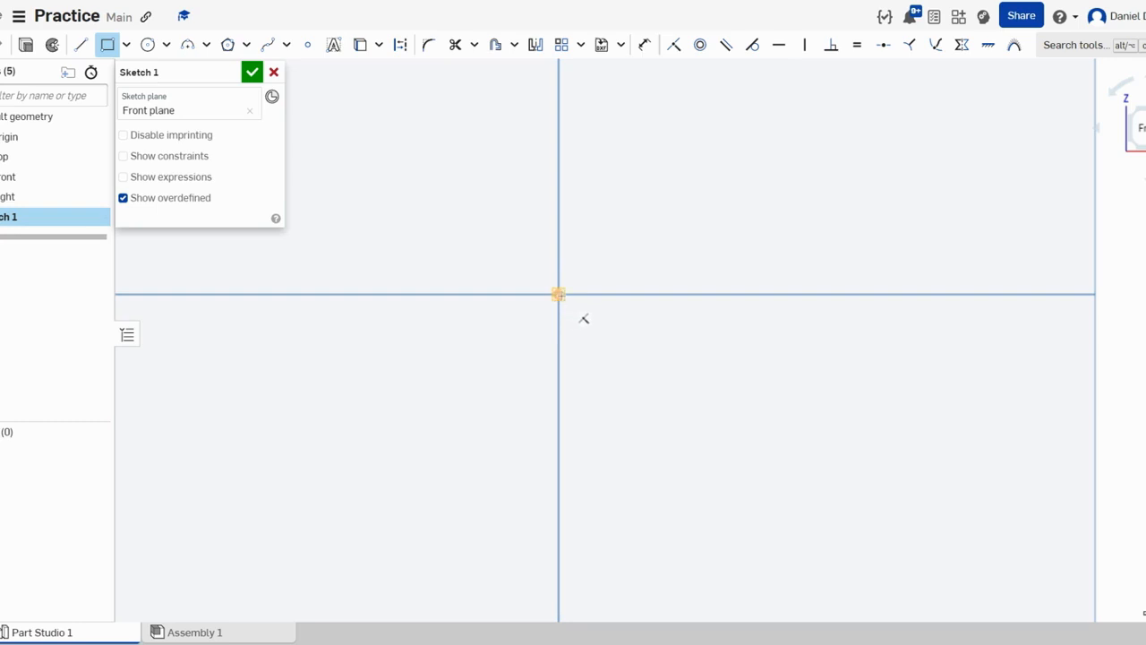
{"action": "scroll", "coordinate": [563, 296], "scroll_direction": "up", "scroll_amount": 5}
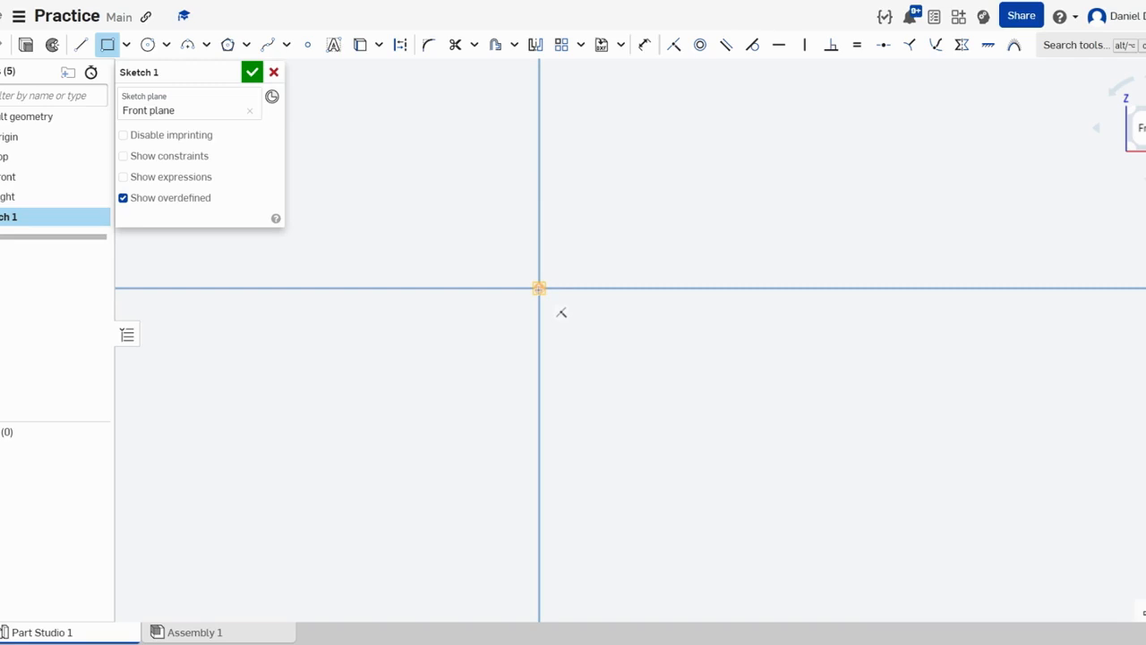
{"action": "left_click", "coordinate": [539, 288]}
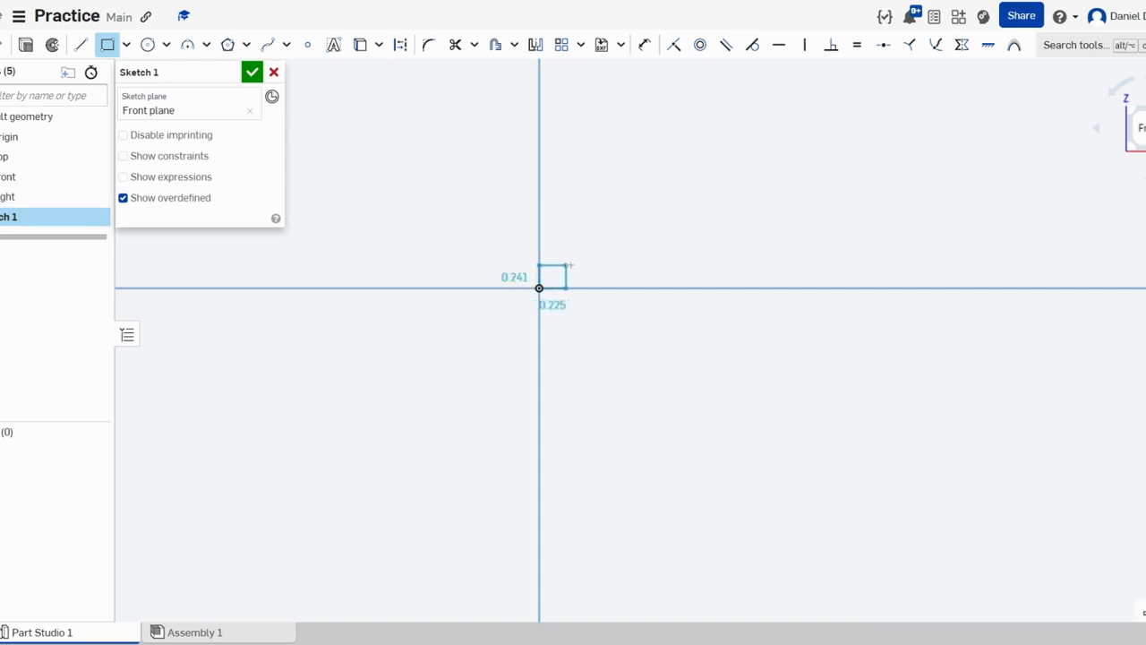
{"action": "scroll", "coordinate": [743, 175], "scroll_direction": "down", "scroll_amount": 10}
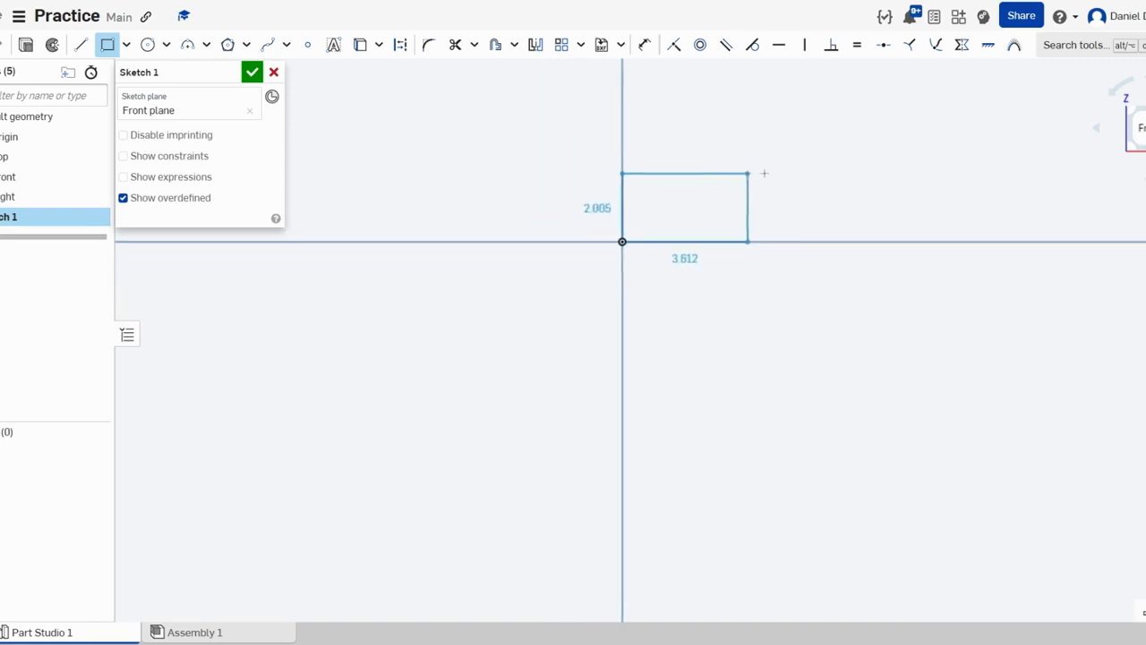
{"action": "scroll", "coordinate": [839, 167], "scroll_direction": "down", "scroll_amount": 6}
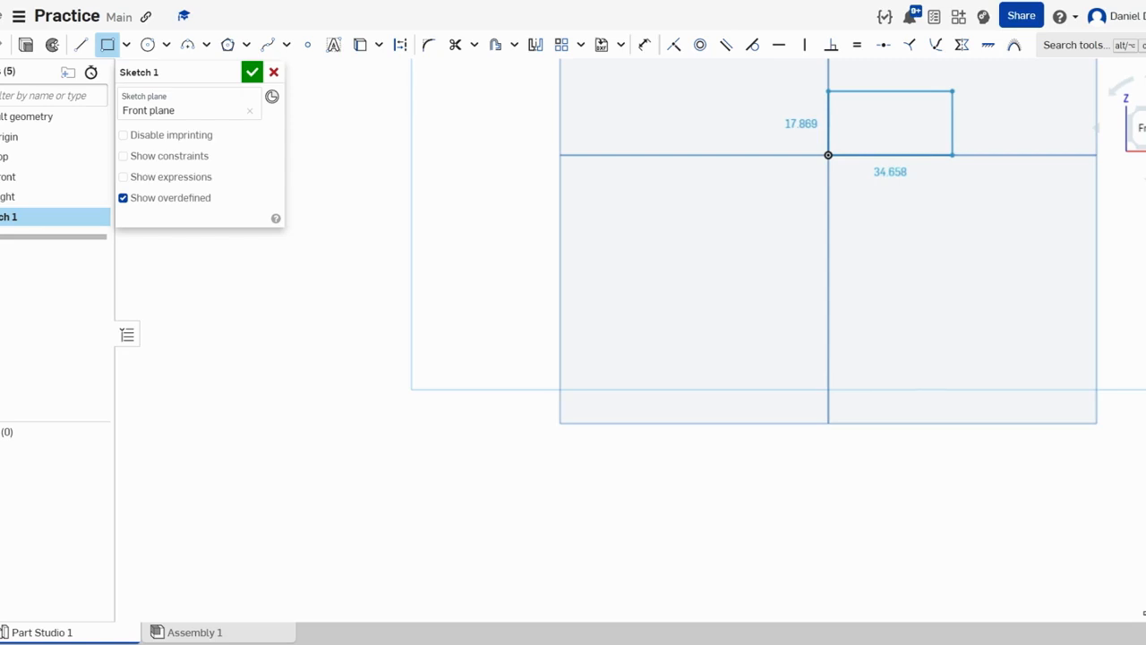
{"action": "mouse_move", "coordinate": [951, 90]}
{"action": "middle_mouse_down"}
{"action": "mouse_move", "coordinate": [900, 105]}
{"action": "mouse_move", "coordinate": [644, 265]}
{"action": "middle_mouse_up"}
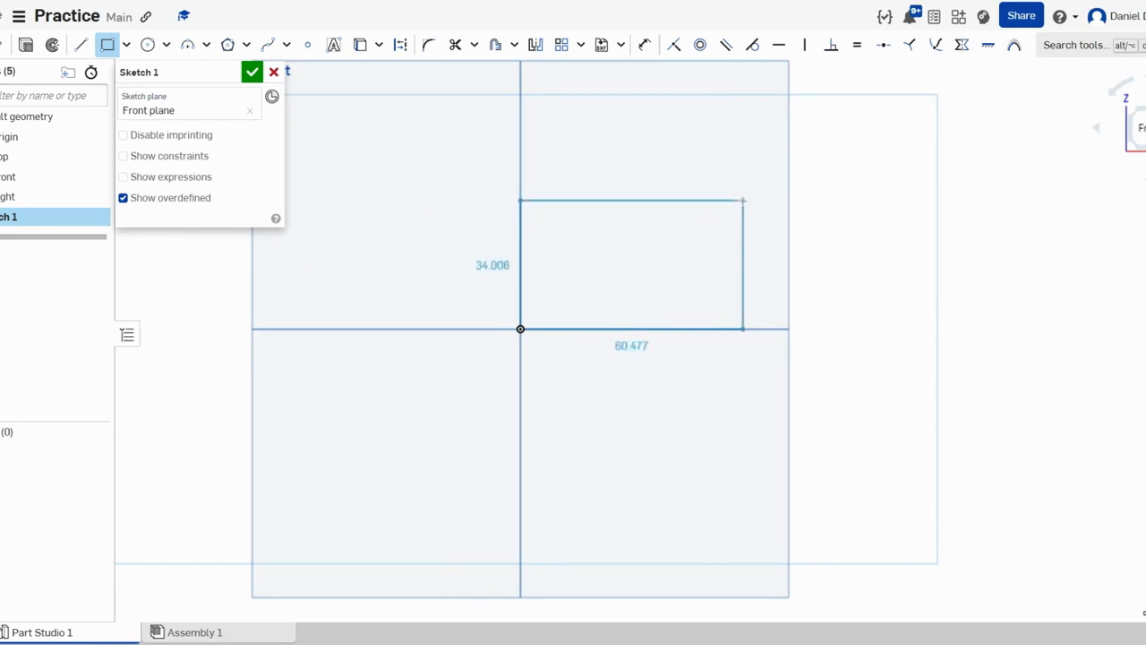
{"action": "left_click", "coordinate": [747, 197]}
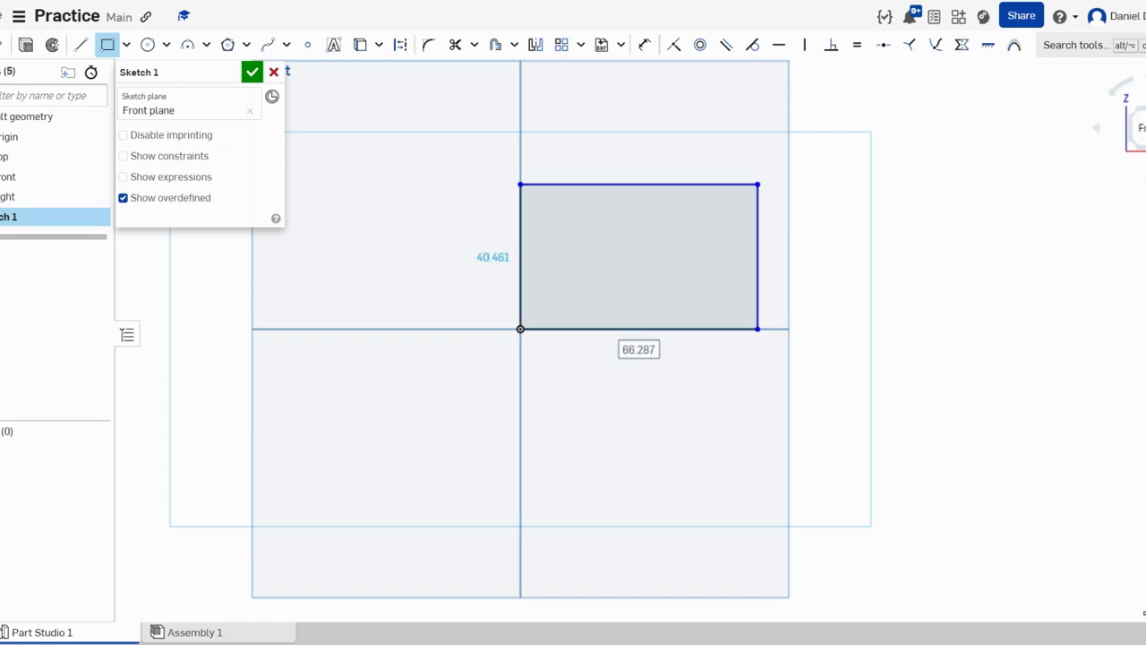
Set the rectangle's width to 70 mm and its height to 40 mm, and leave the rectangle tool
{"action": "double_click", "coordinate": [639, 349]}
{"action": "type", "text": "70"}
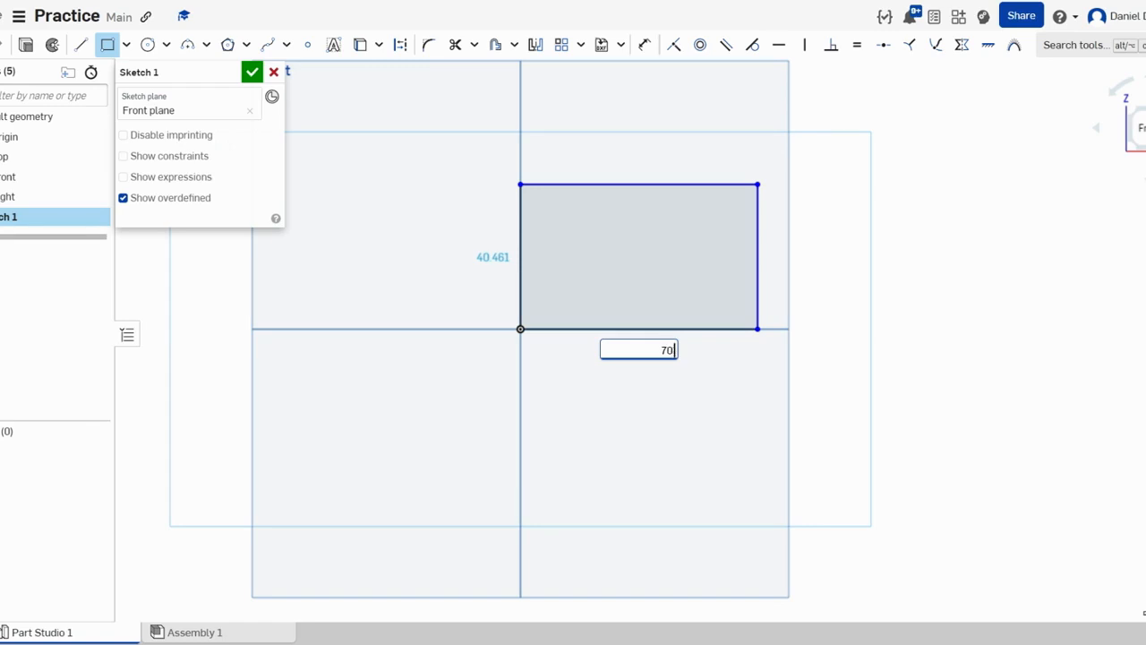
{"action": "type", "text": "in"}
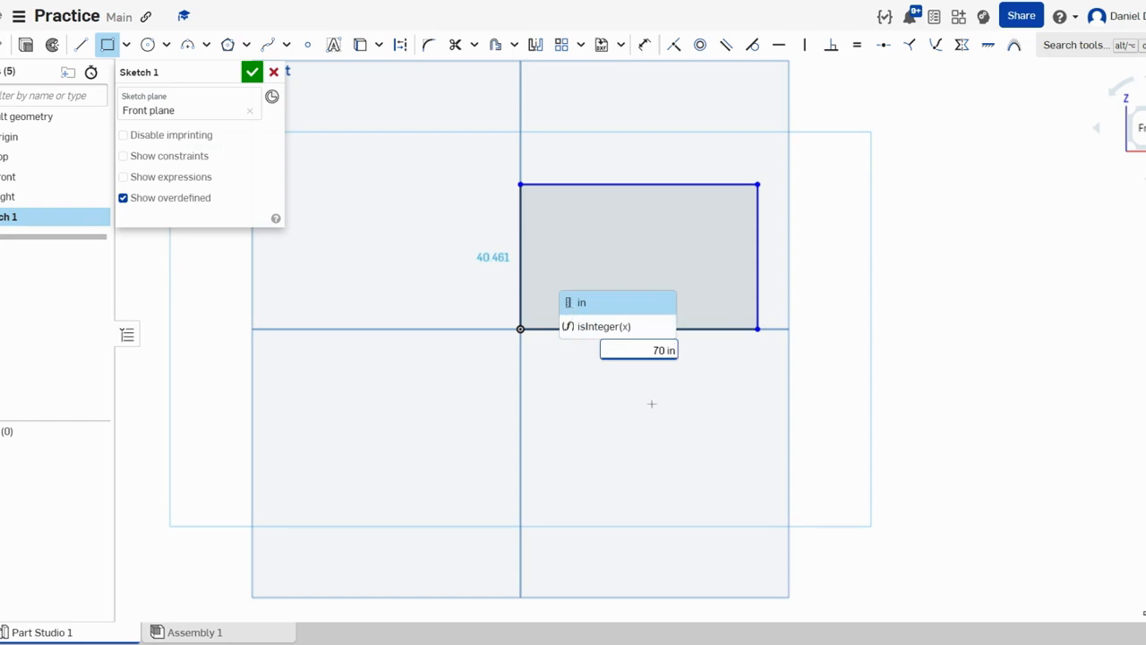
{"action": "key", "text": "BackSpace"}
{"action": "key", "text": "BackSpace"}
{"action": "key", "text": "BackSpace"}
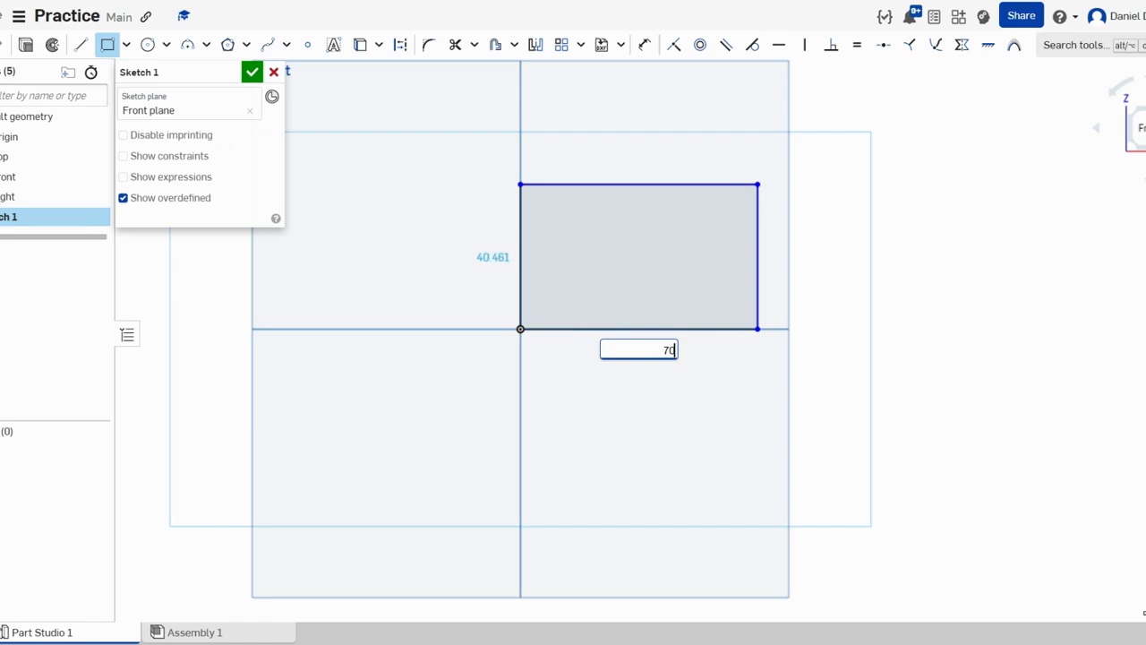
{"action": "key", "text": "Return"}
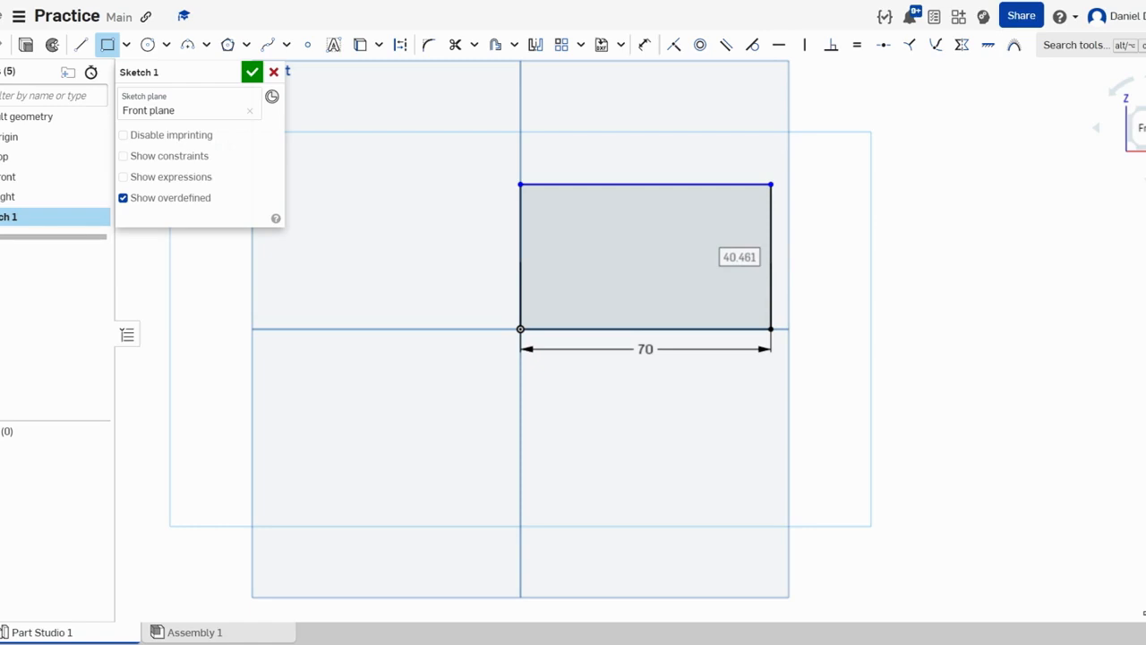
{"action": "type", "text": "40"}
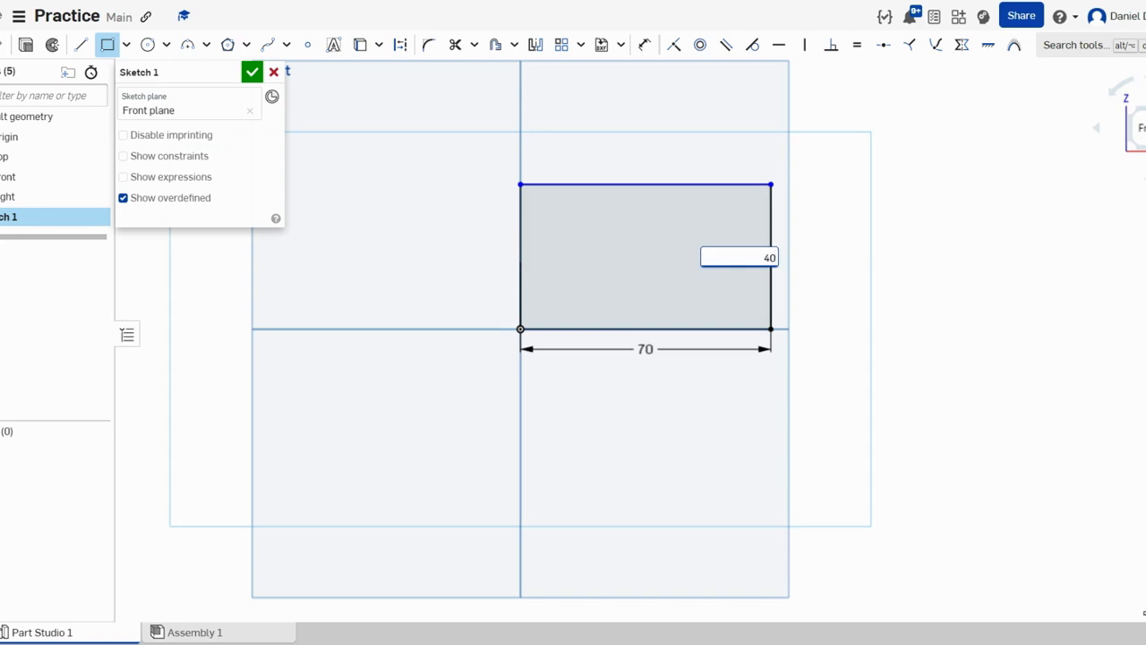
{"action": "key", "text": "Return"}
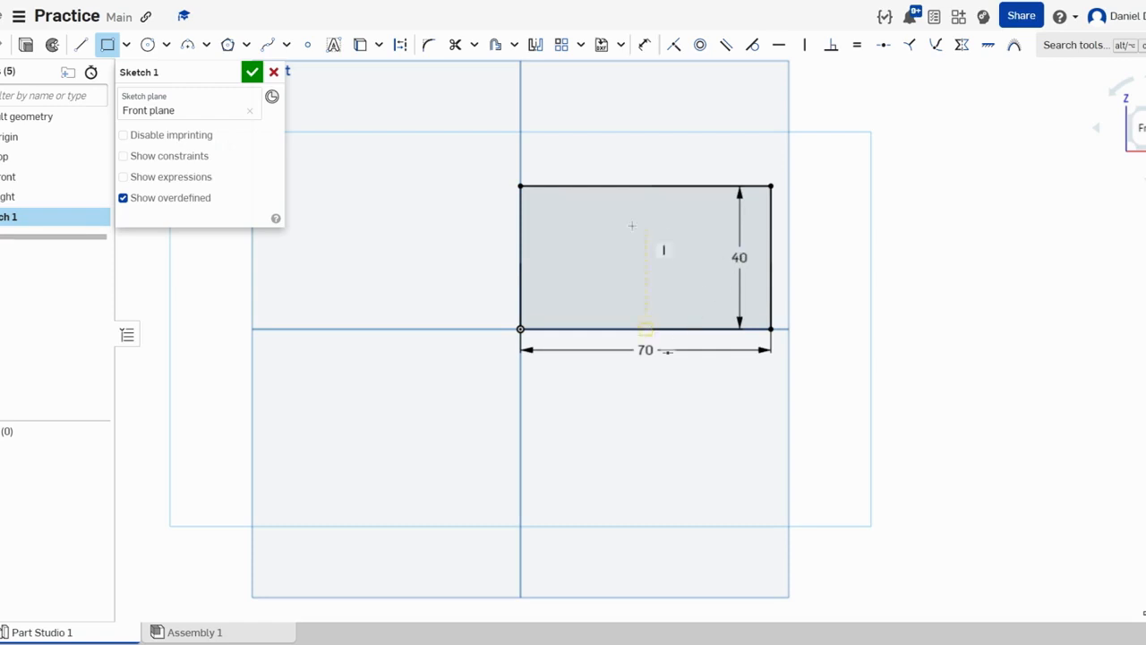
{"action": "left_click", "coordinate": [108, 46]}
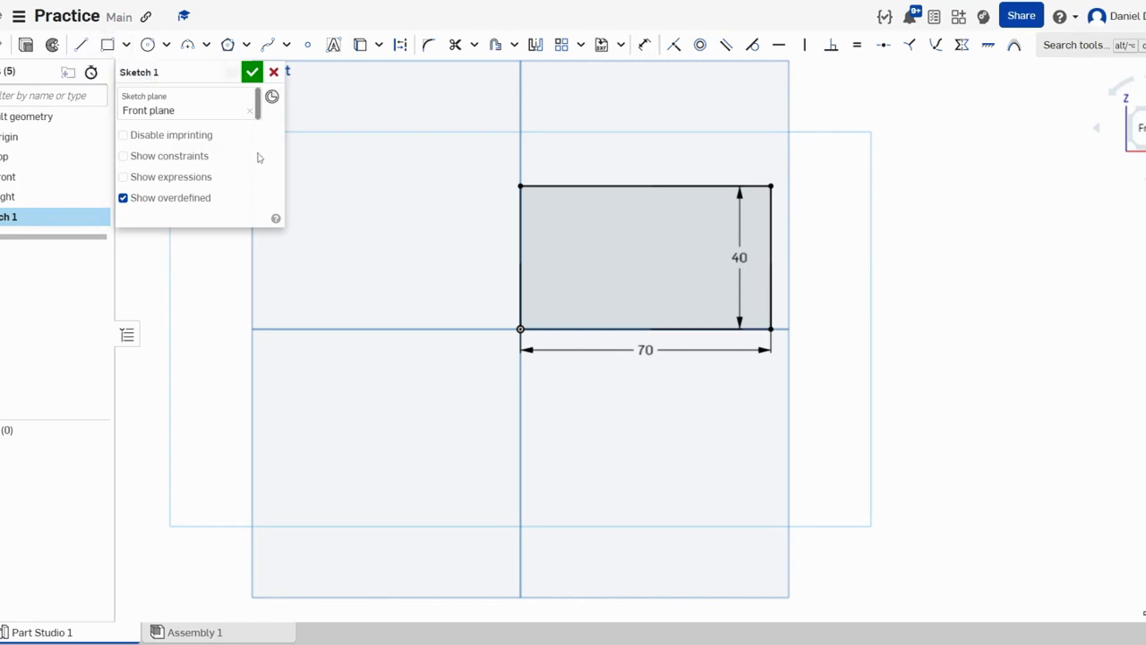
{"action": "key", "text": "g"}
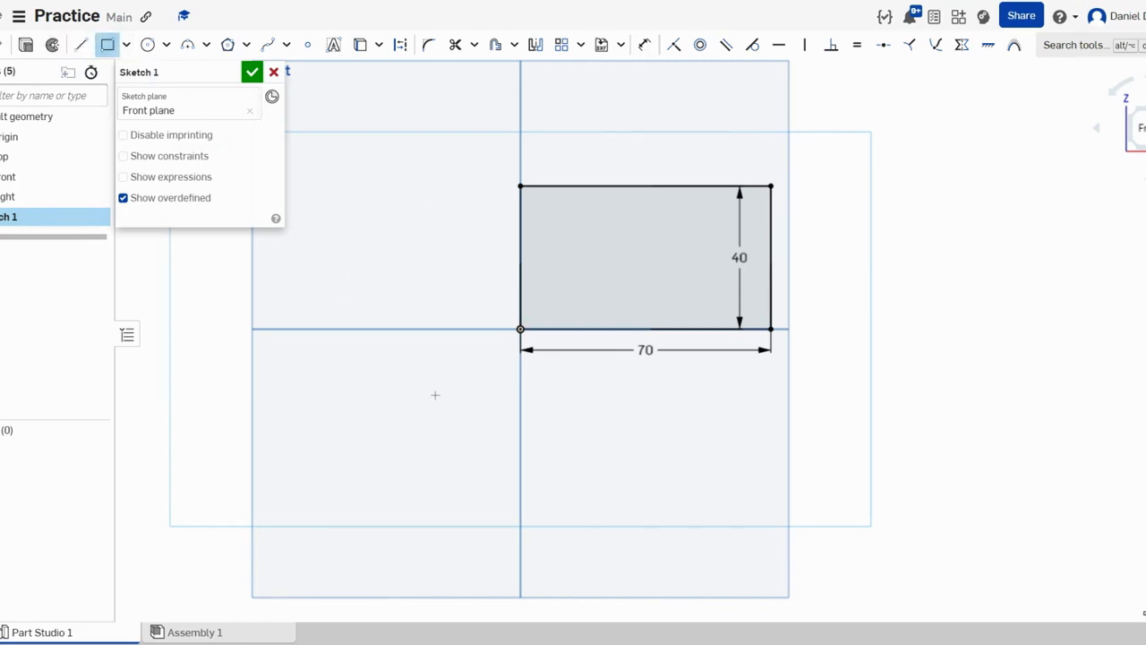
{"action": "left_click", "coordinate": [107, 45]}
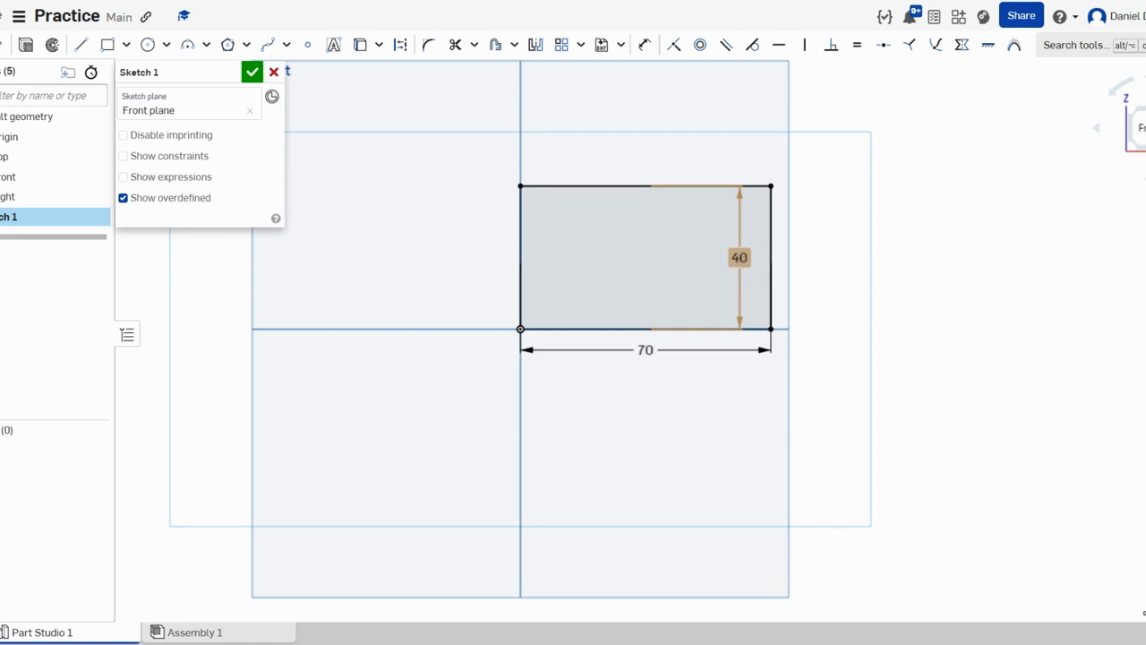
Set the rectangle's height to 45 mm and place that dimension outside the rectangle, beyond its right edge
{"action": "double_click", "coordinate": [738, 257]}
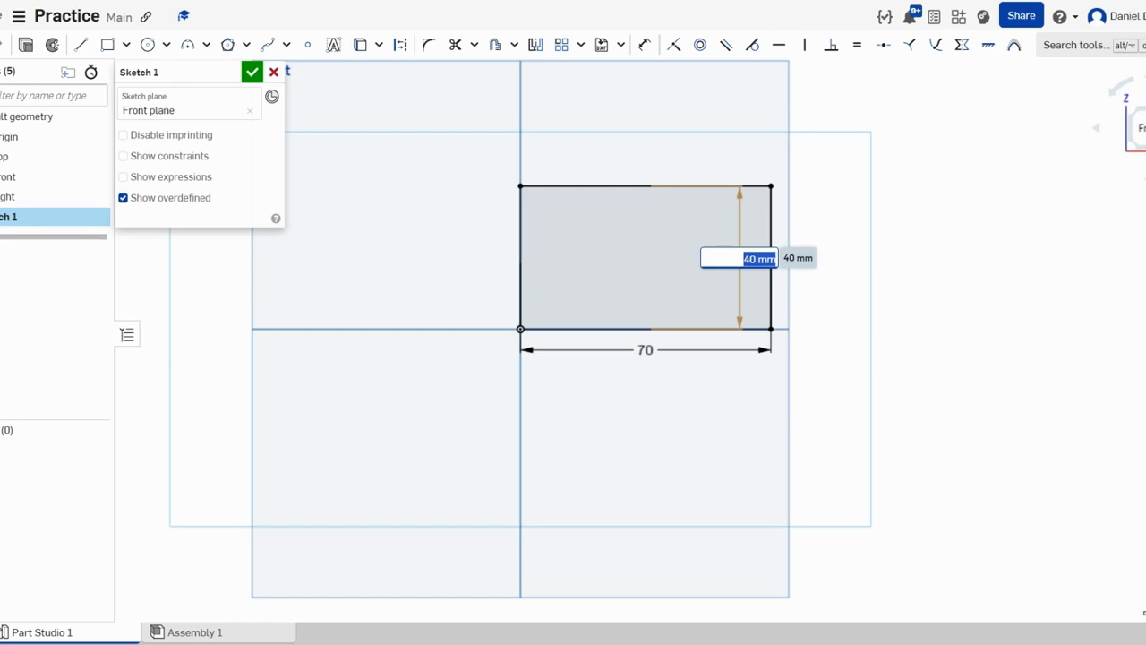
{"action": "type", "text": "45"}
{"action": "key", "text": "Return"}
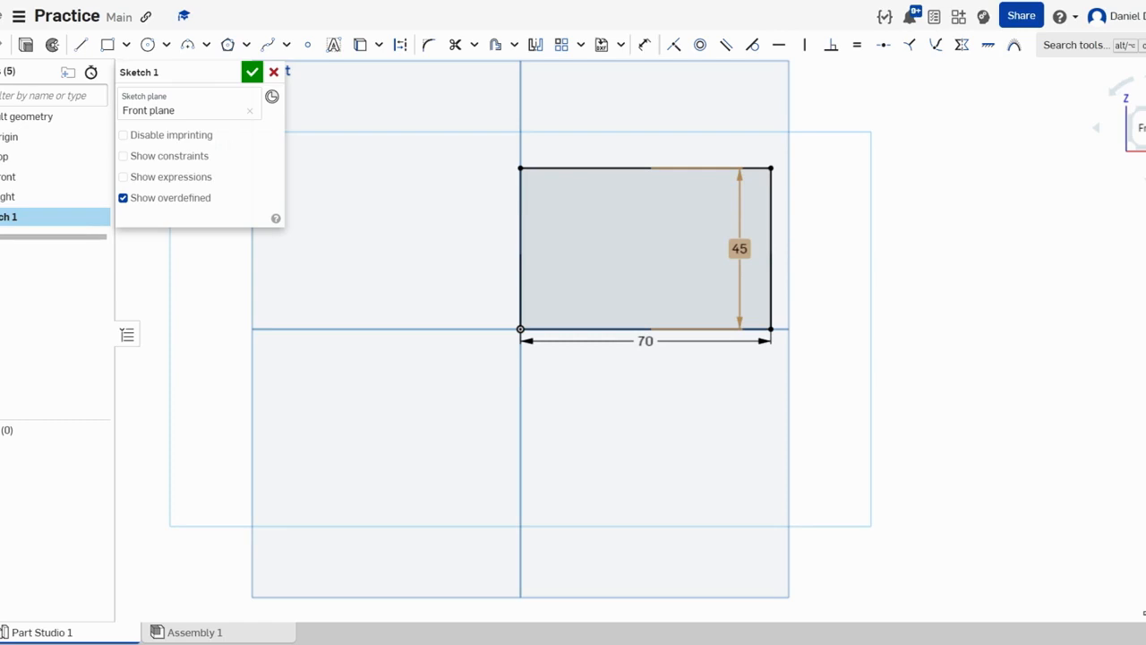
{"action": "left_click_drag", "start_coordinate": [739, 248], "coordinate": [922, 242]}
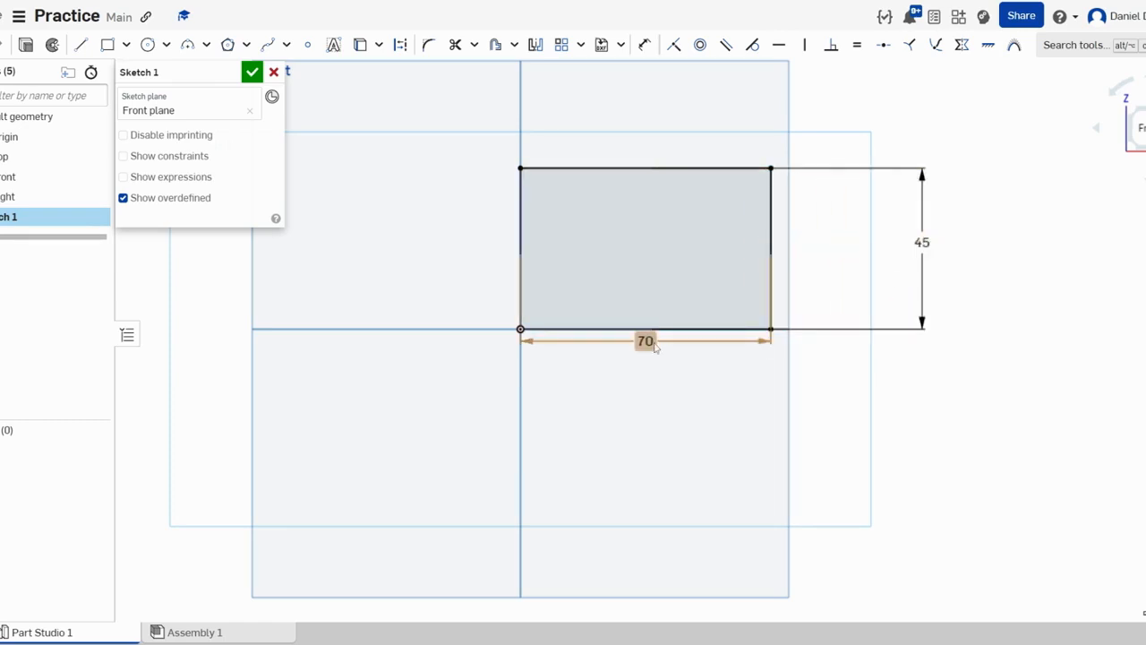
Move the width dimension farther below the rectangle, and delete both the height and width dimensions
{"action": "left_click_drag", "start_coordinate": [655, 348], "coordinate": [669, 512]}
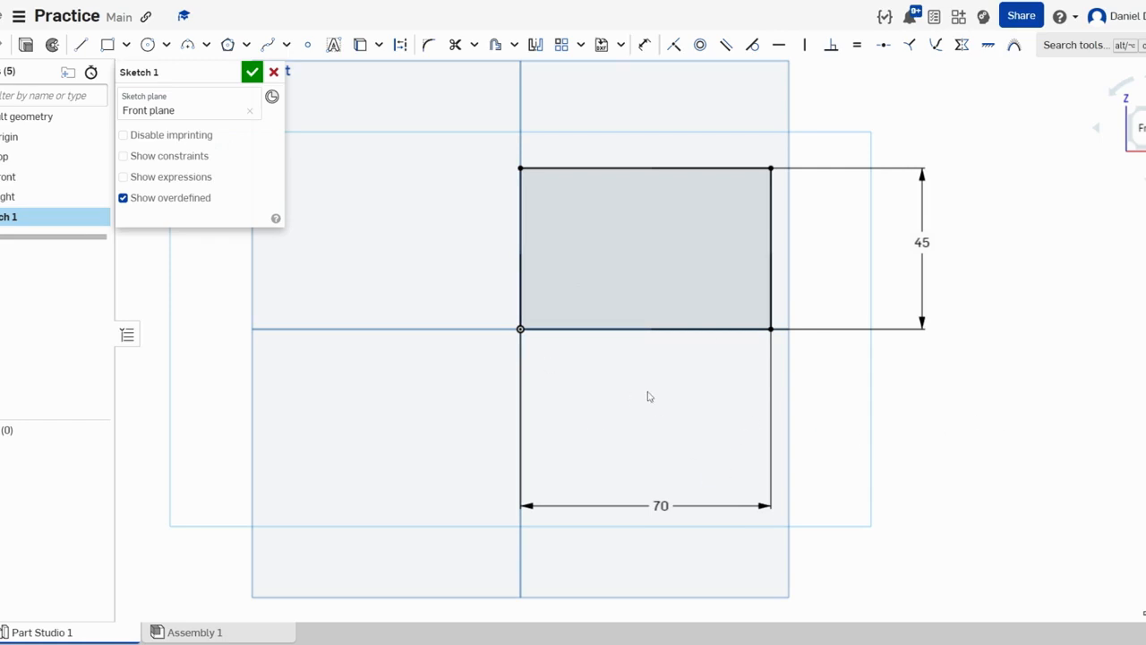
{"action": "left_click", "coordinate": [922, 240]}
{"action": "key", "text": "Delete"}
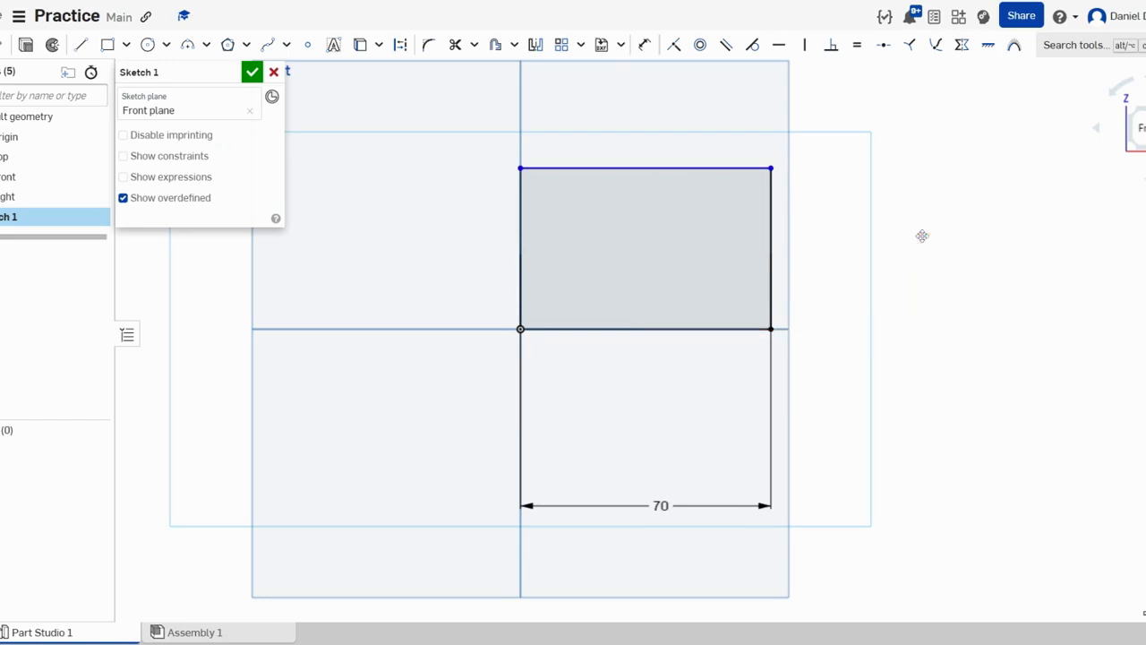
{"action": "left_click", "coordinate": [658, 504]}
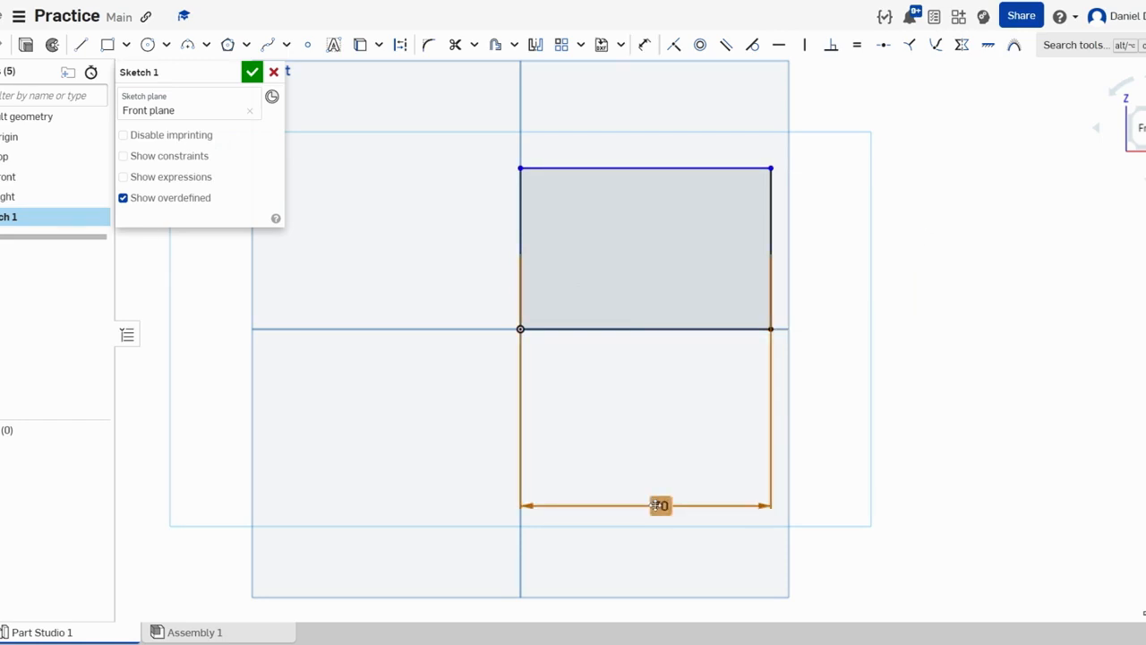
{"action": "key", "text": "Delete"}
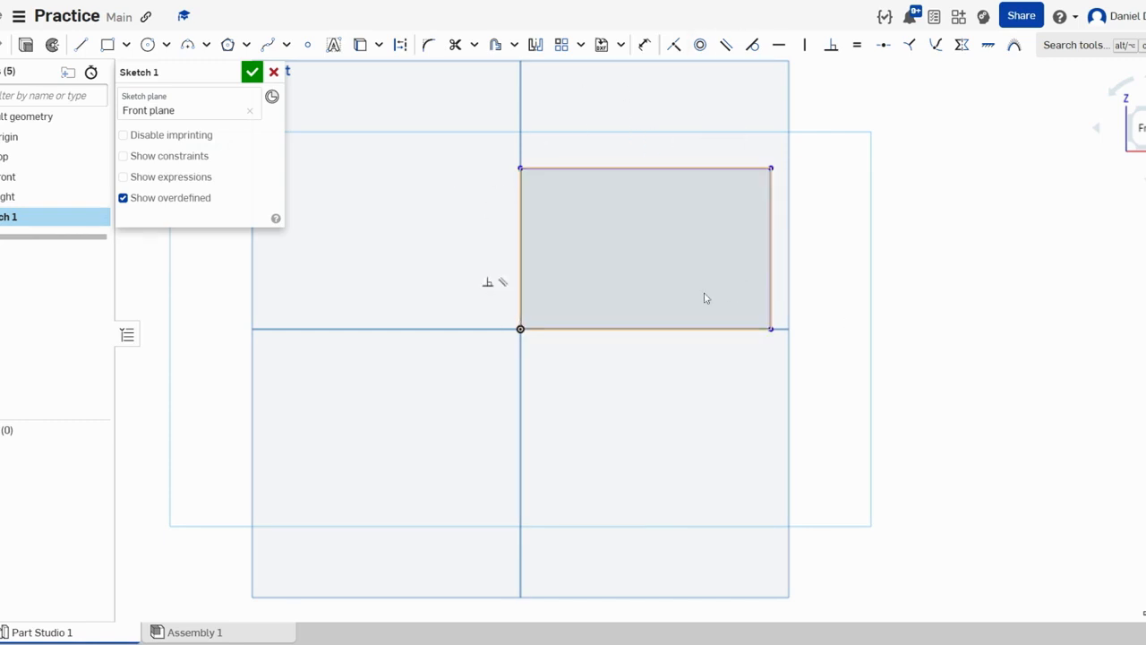
Dimension the rectangle's right edge at 40 mm, placing the dimension outside the rectangle beyond that edge
{"action": "left_click", "coordinate": [645, 46]}
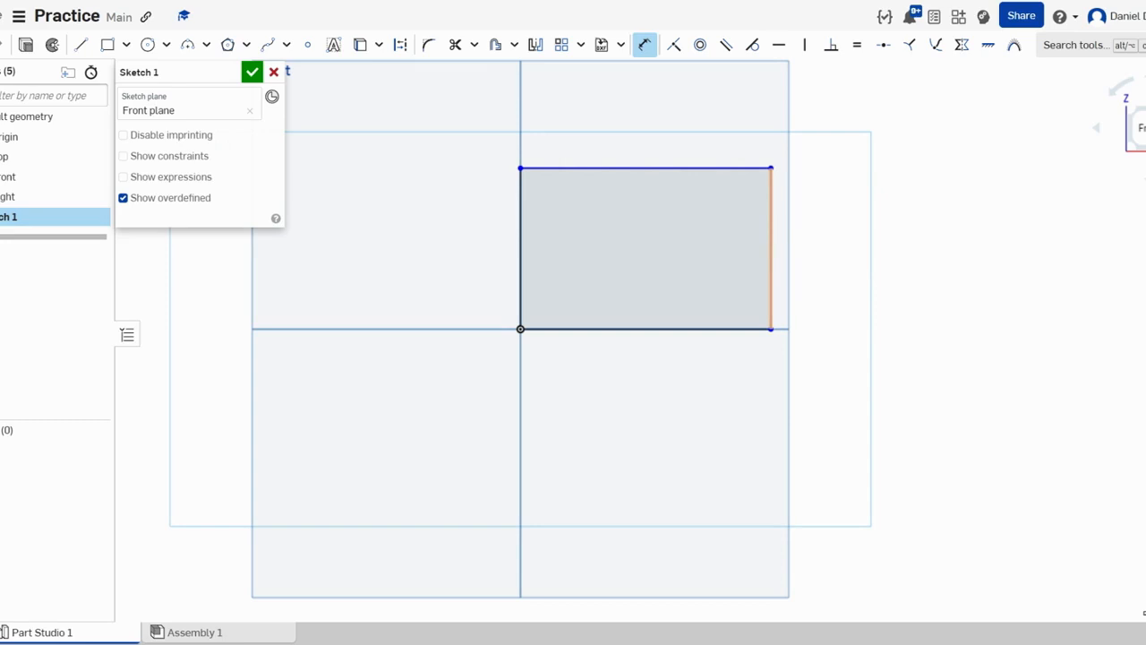
{"action": "left_click", "coordinate": [770, 248]}
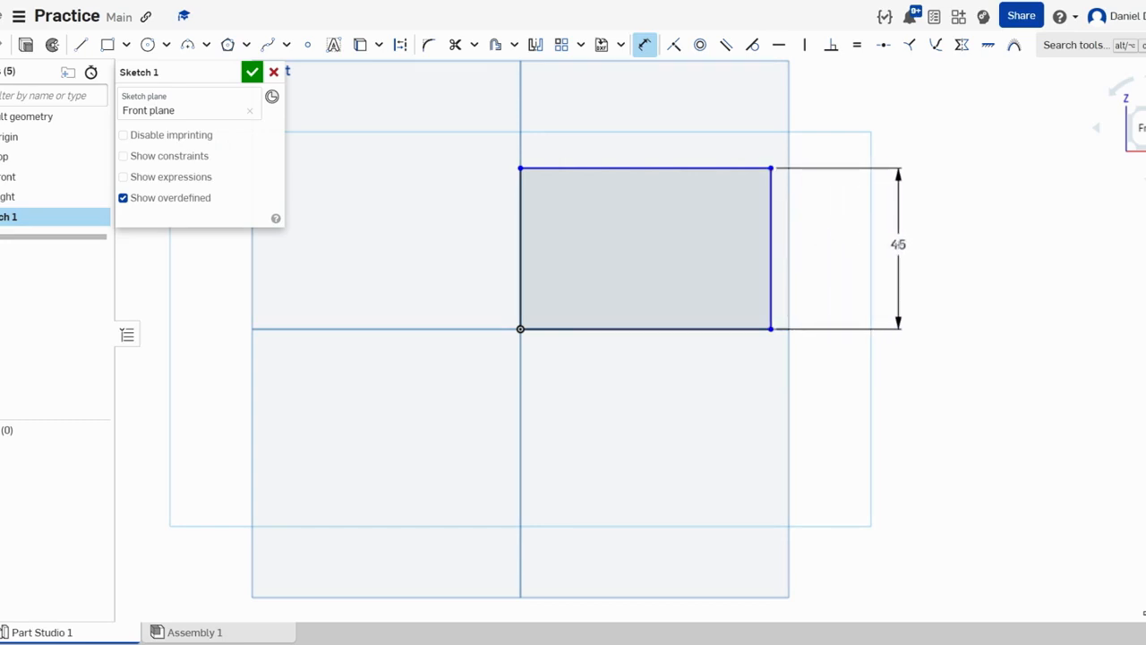
{"action": "left_click", "coordinate": [897, 245]}
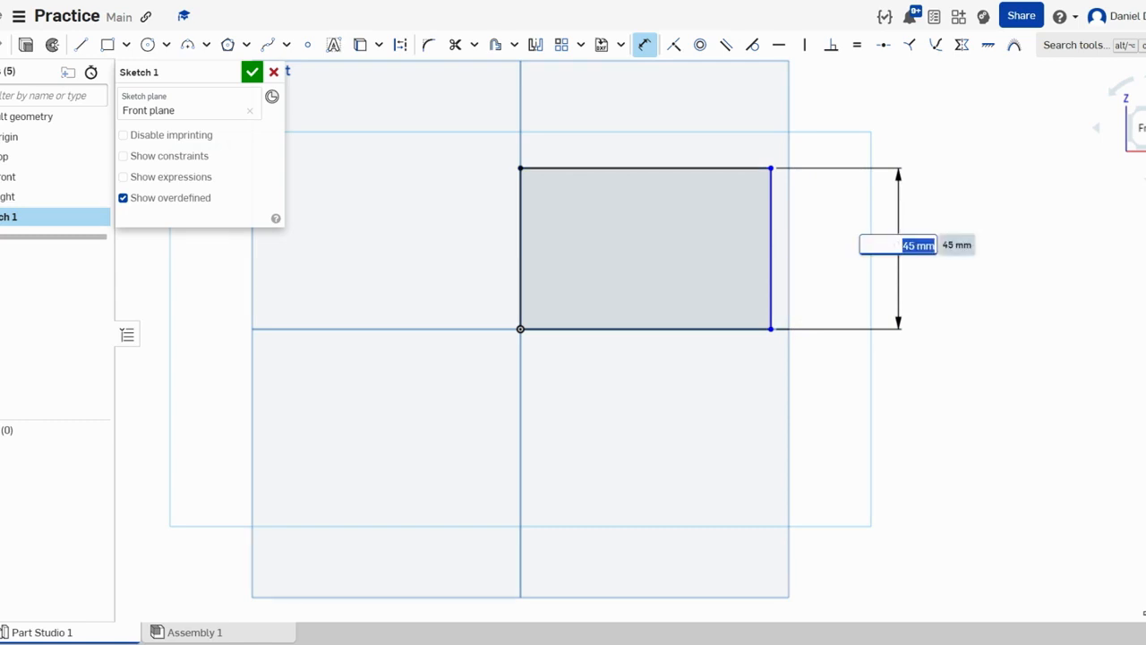
{"action": "type", "text": "40"}
{"action": "key", "text": "Return"}
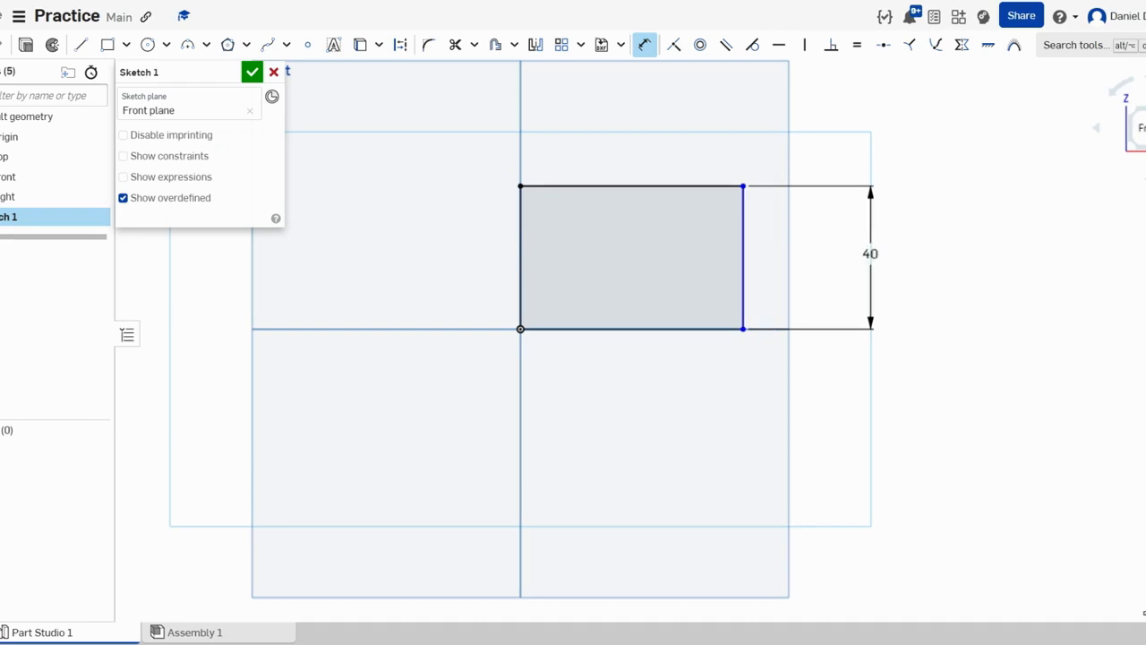
Dimension the rectangle's bottom edge at 60 mm, placing the dimension below it, and finish the sketch
{"action": "left_click", "coordinate": [644, 46]}
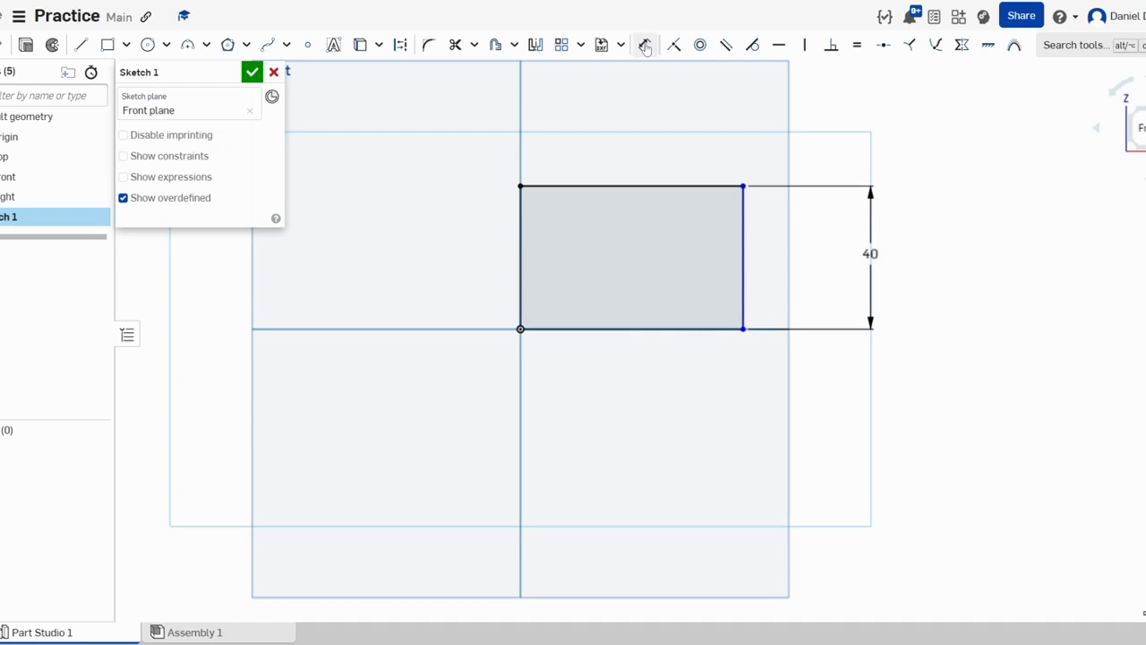
{"action": "left_click", "coordinate": [668, 330]}
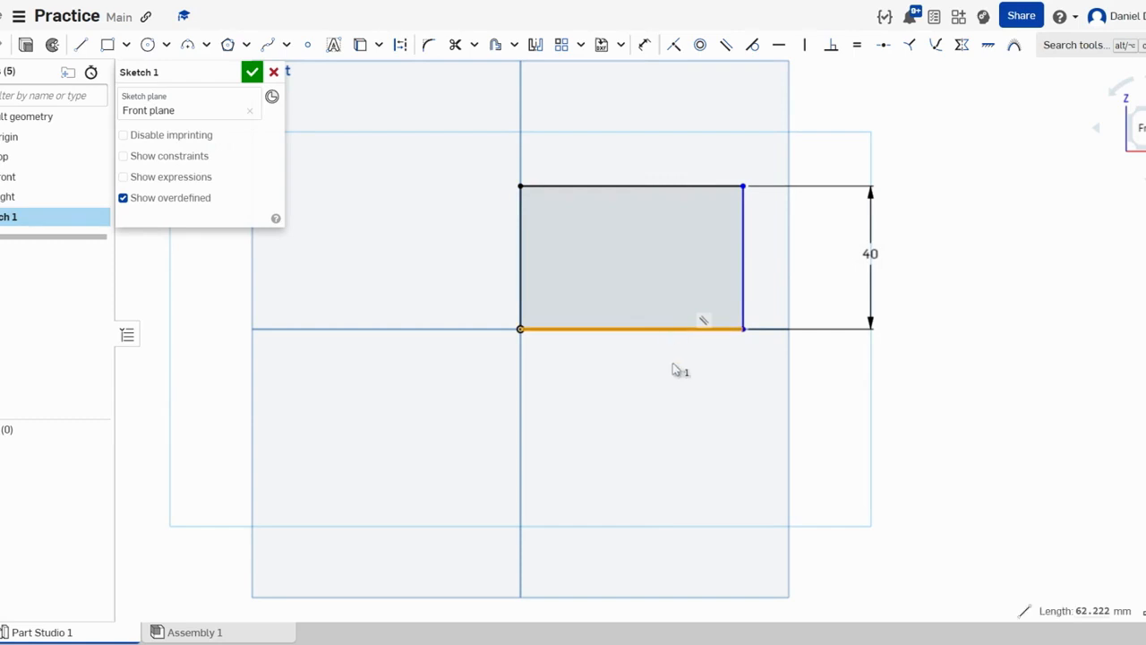
{"action": "left_click", "coordinate": [644, 45]}
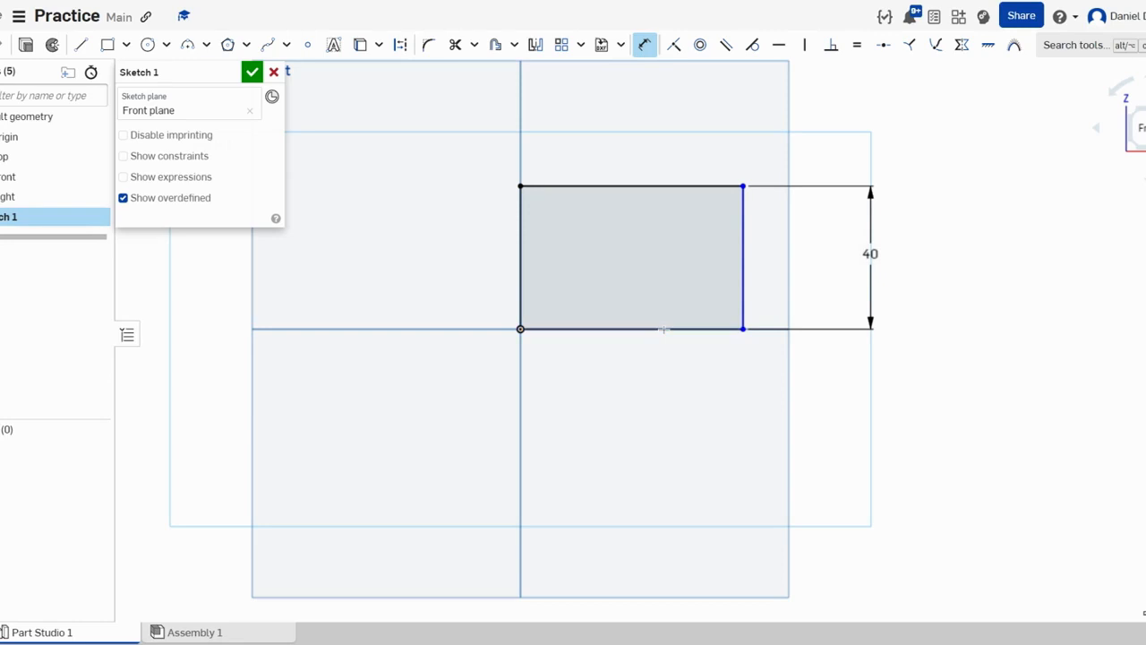
{"action": "left_click", "coordinate": [663, 330]}
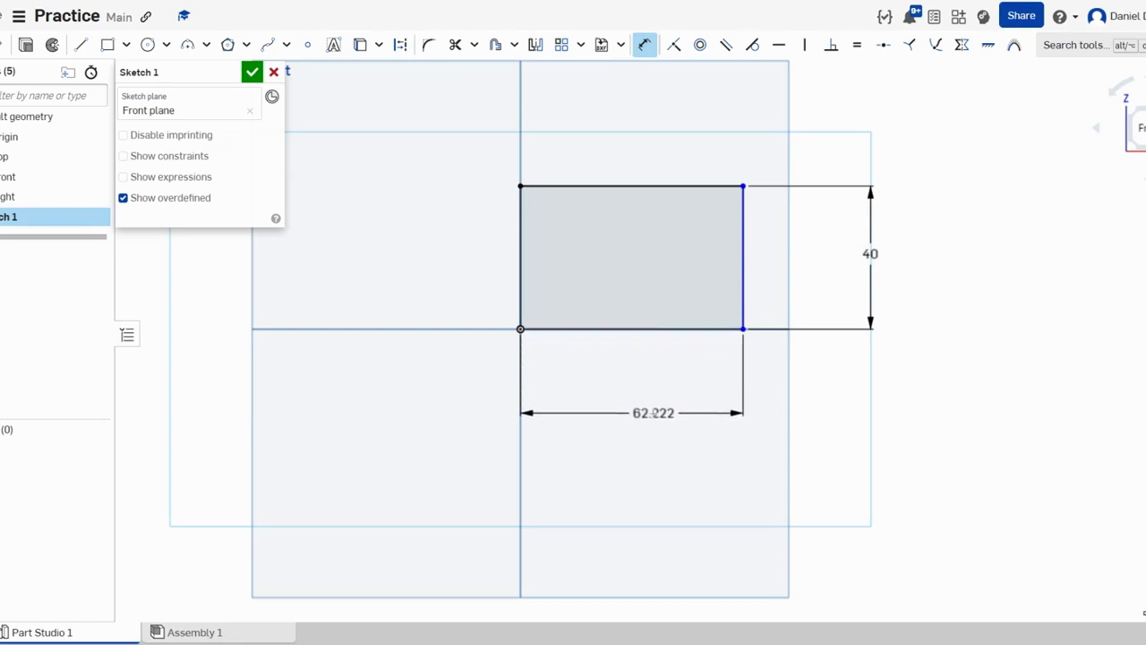
{"action": "left_click", "coordinate": [653, 413]}
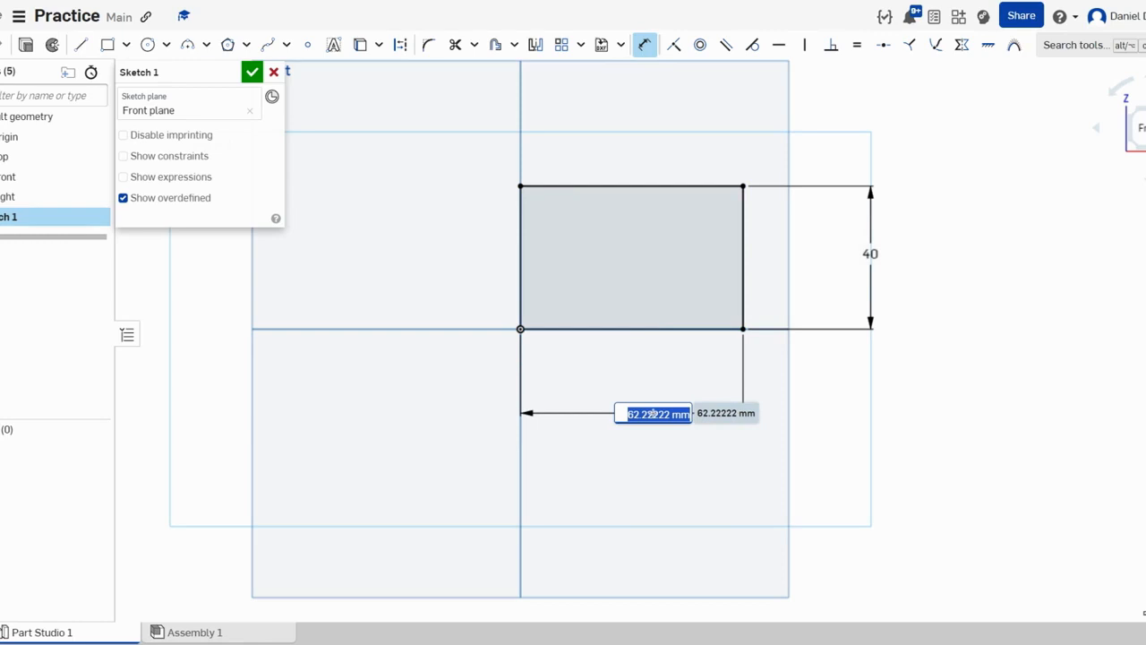
{"action": "type", "text": "60"}
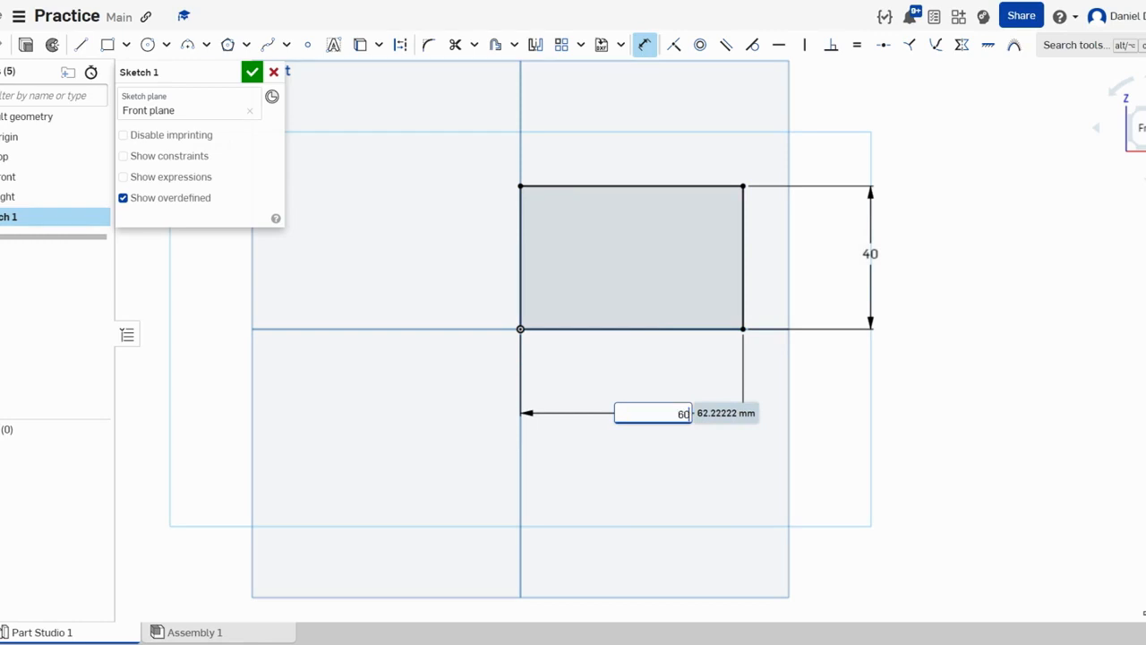
{"action": "key", "text": "Return"}
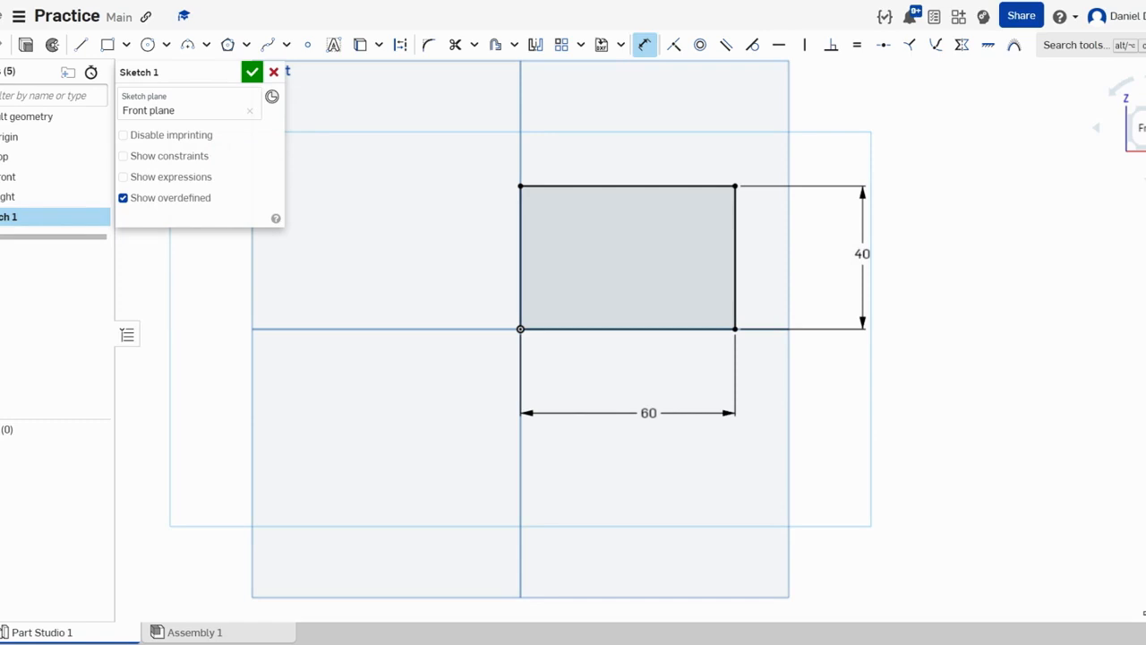
{"action": "left_click", "coordinate": [252, 72]}
Orient the view normal to the rectangle, and reopen Sketch 1 to review its dimensions before closing it again
{"action": "mouse_move", "coordinate": [397, 230]}
{"action": "right_mouse_down"}
{"action": "mouse_move", "coordinate": [404, 151]}
{"action": "mouse_move", "coordinate": [387, 253]}
{"action": "mouse_move", "coordinate": [435, 266]}
{"action": "mouse_move", "coordinate": [440, 302]}
{"action": "mouse_move", "coordinate": [418, 309]}
{"action": "right_mouse_up"}
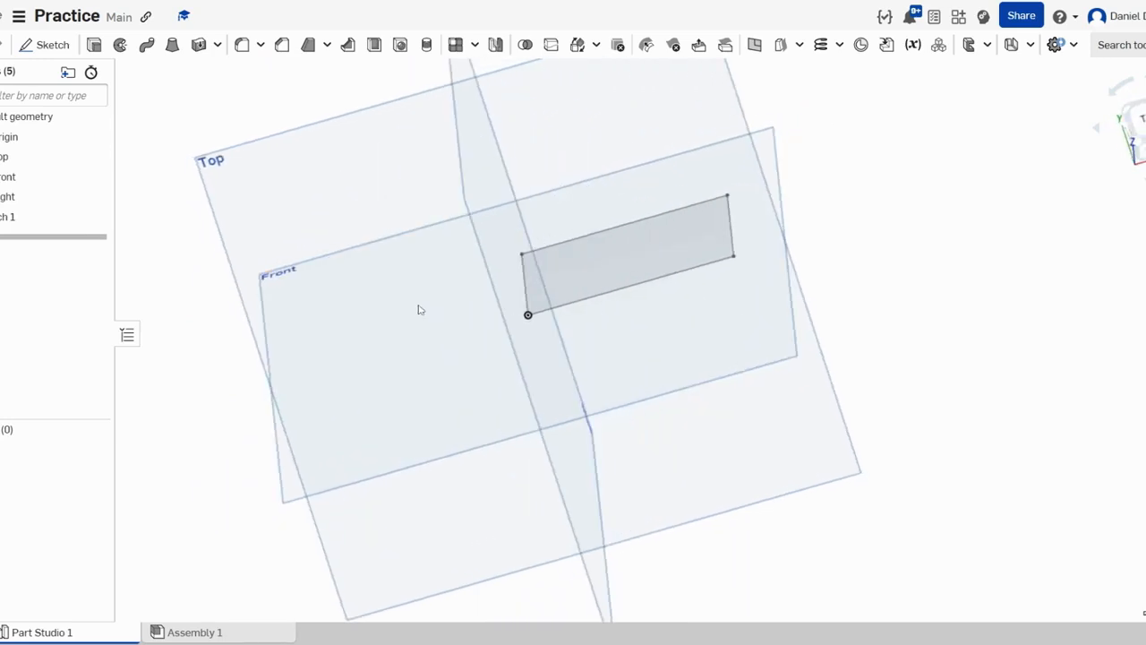
{"action": "left_click", "coordinate": [615, 265]}
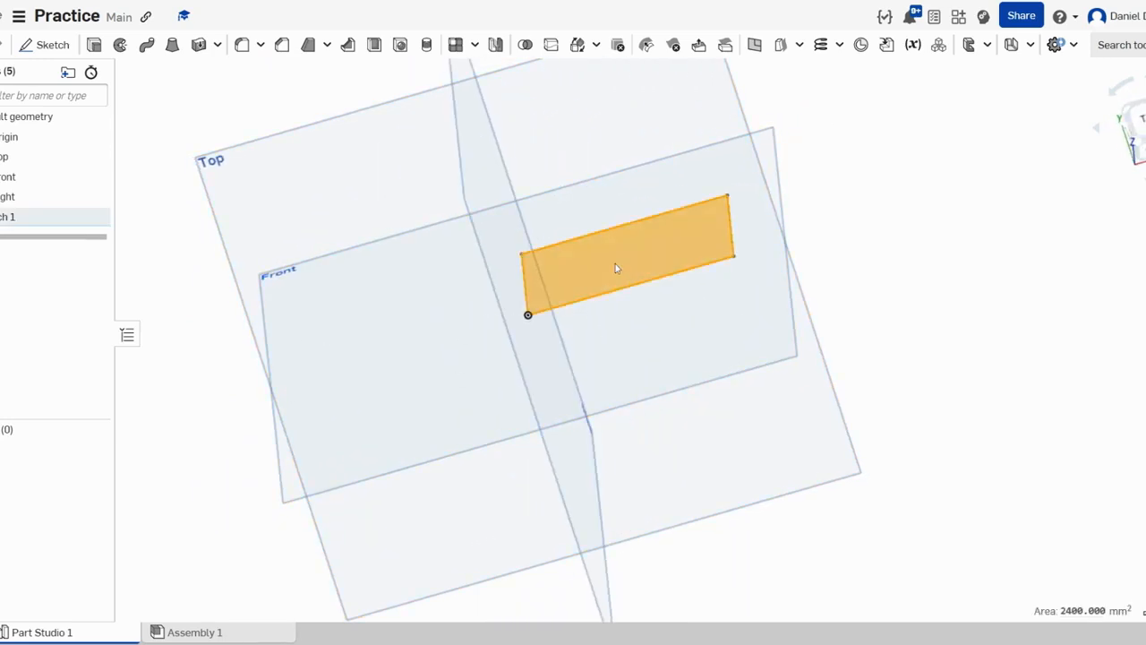
{"action": "key", "text": "n"}
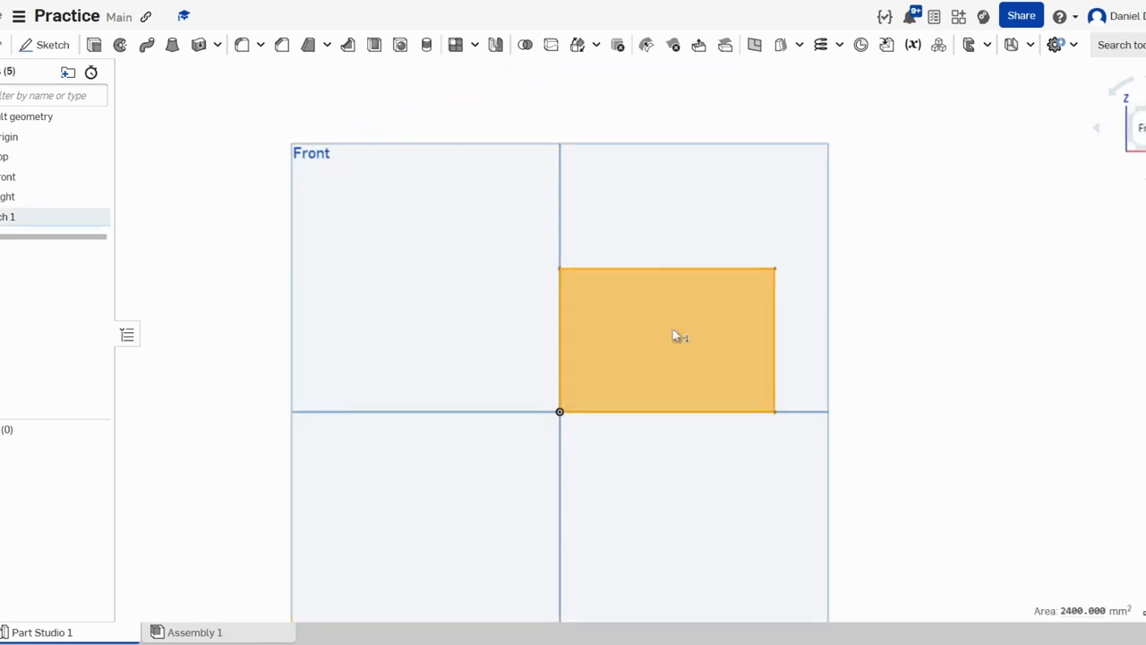
{"action": "scroll", "coordinate": [831, 354], "scroll_direction": "up", "scroll_amount": 3}
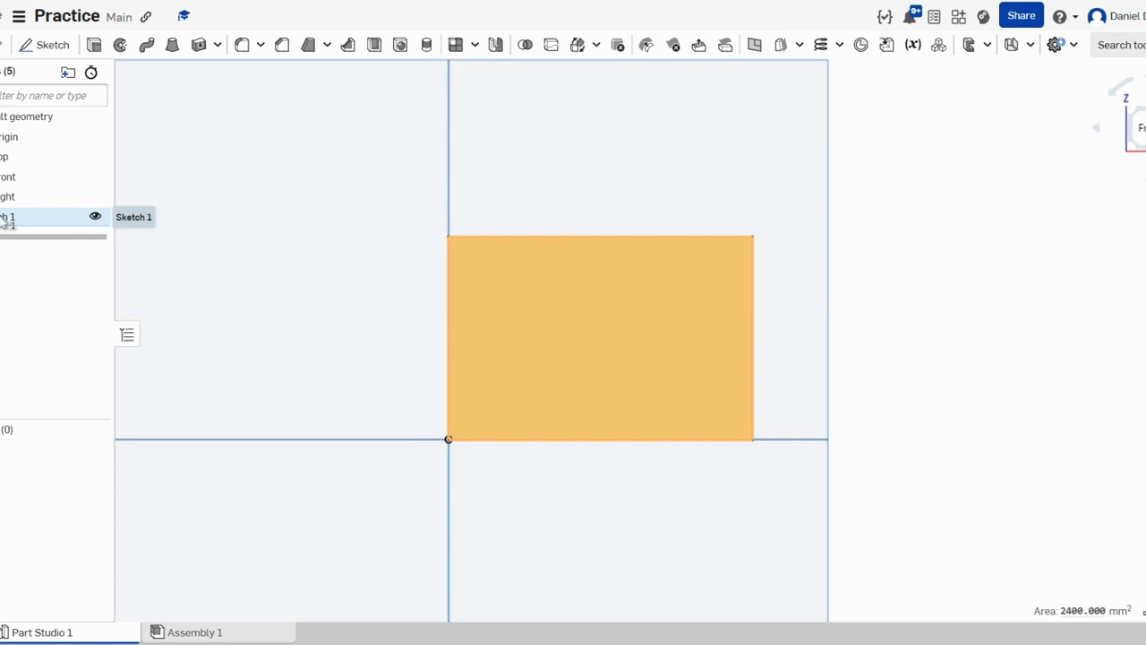
{"action": "left_click_drag", "start_coordinate": [5, 239], "coordinate": [4, 225]}
{"action": "double_click", "coordinate": [7, 219]}
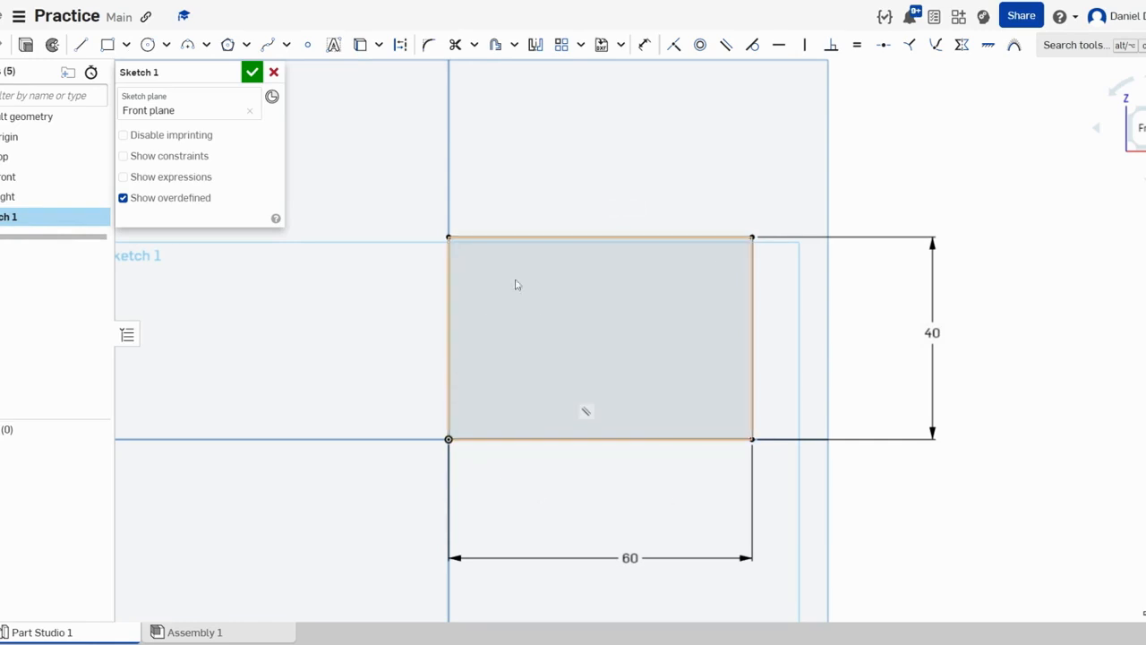
{"action": "left_click", "coordinate": [254, 77]}
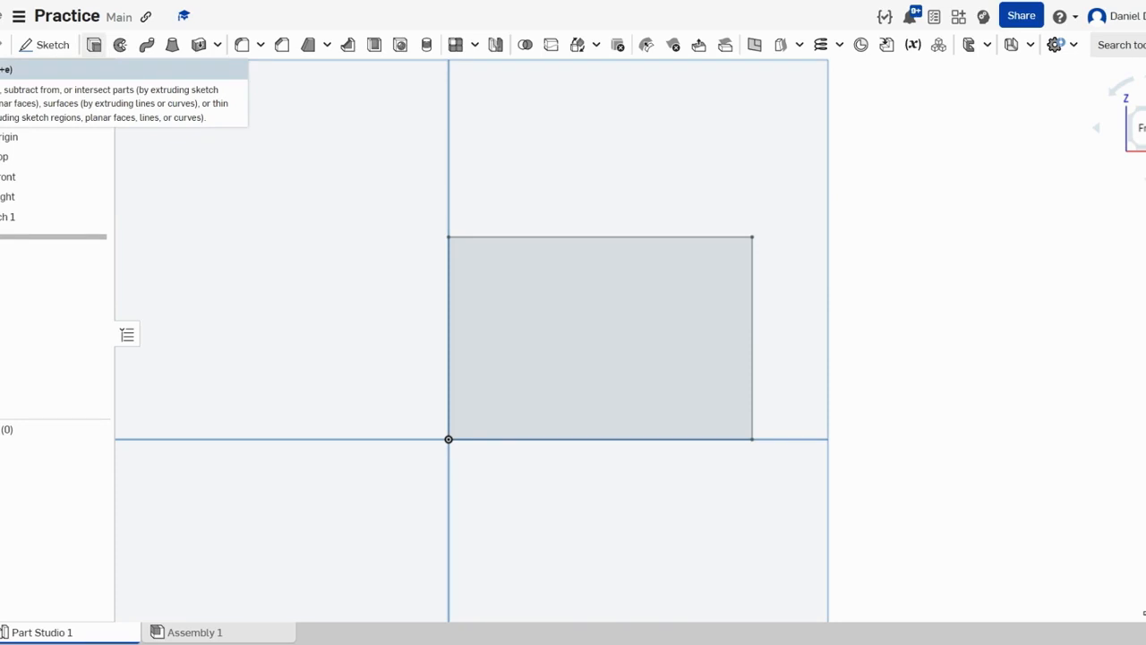
Extrude the rectangle as a new solid with a Blind end, pulling its depth out to 52.6 mm
{"action": "left_click", "coordinate": [94, 45]}
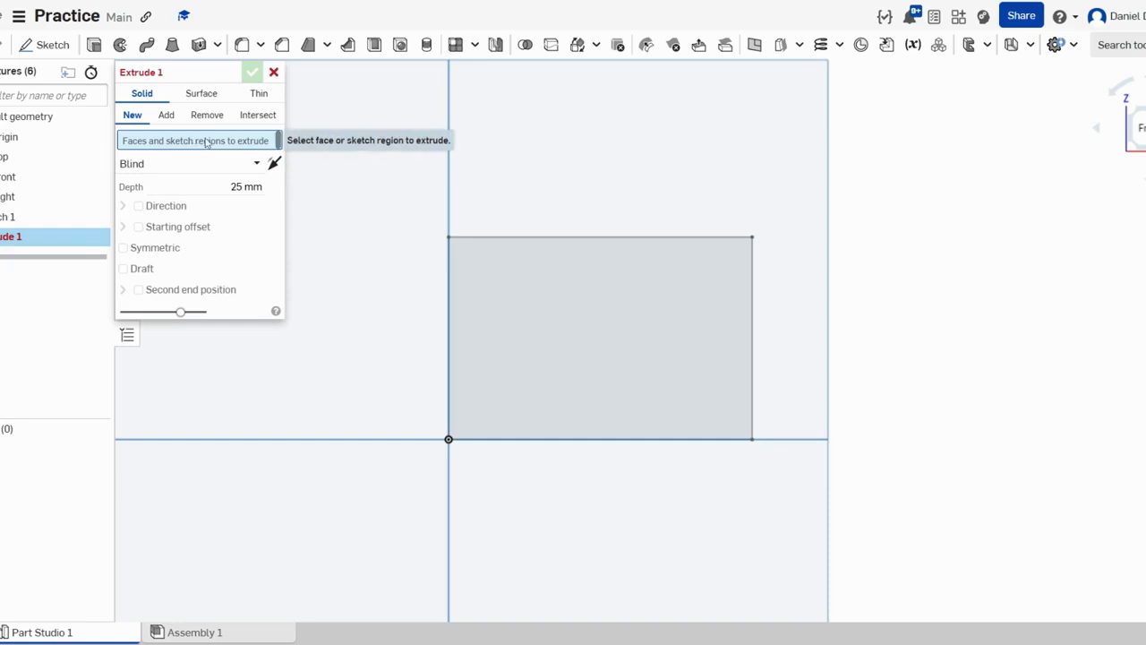
{"action": "left_click", "coordinate": [575, 335]}
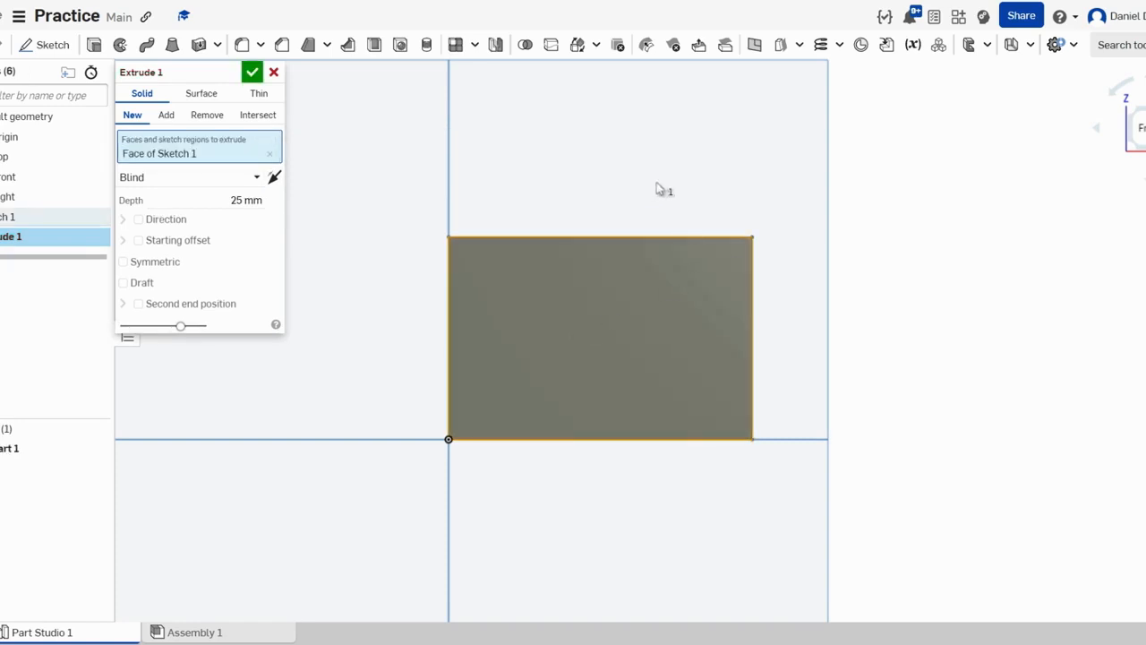
{"action": "right_click_drag", "start_coordinate": [658, 182], "coordinate": [691, 146]}
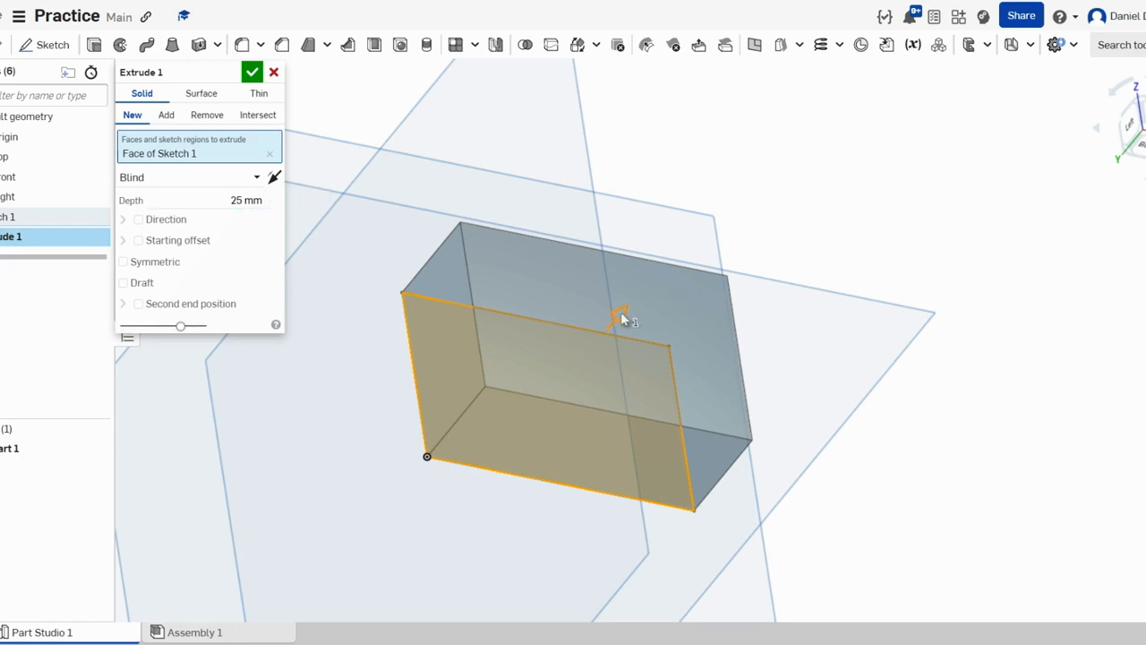
{"action": "left_click_drag", "start_coordinate": [624, 316], "coordinate": [706, 251]}
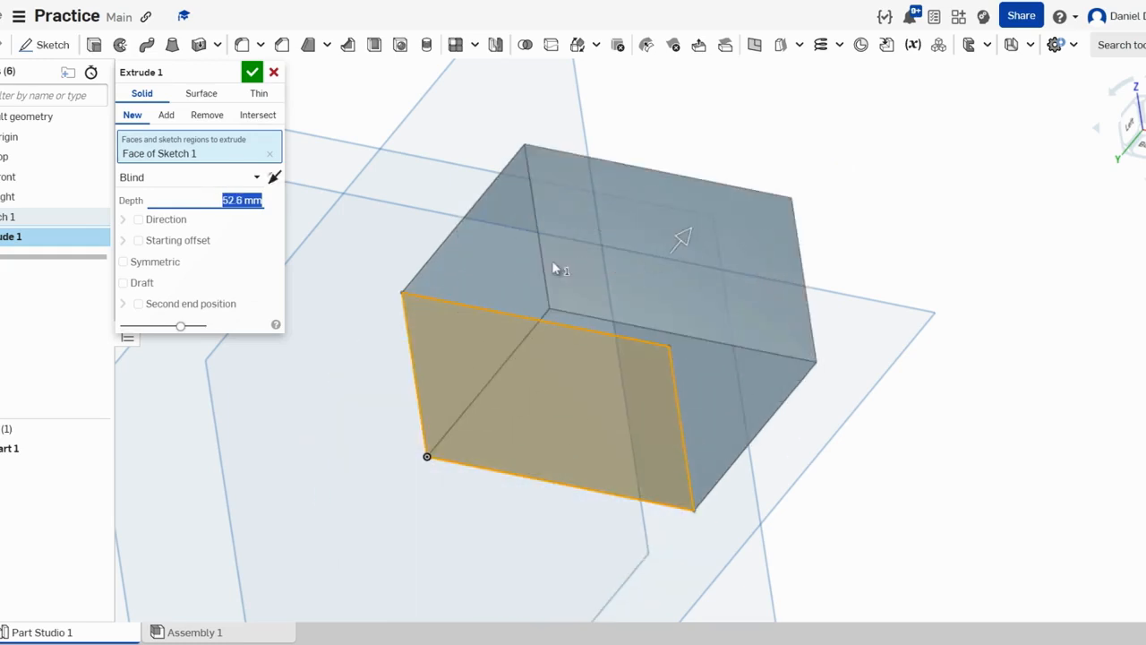
Try the opposite extrusion direction while keeping the Blind end type, and restore the original direction
{"action": "left_click", "coordinate": [275, 178]}
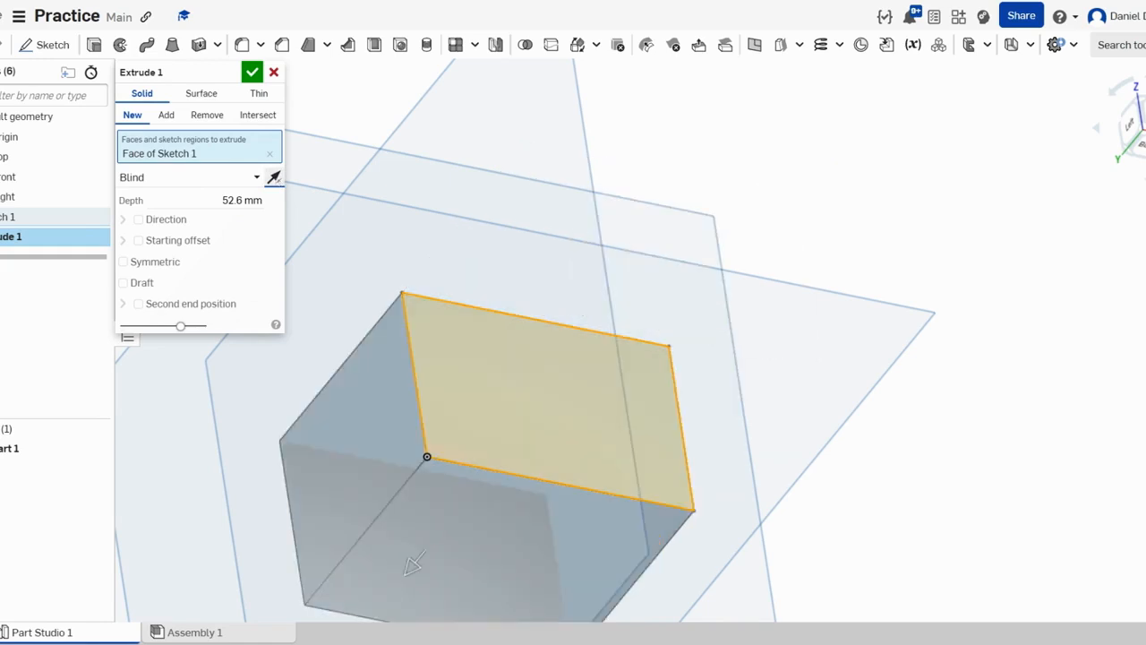
{"action": "left_click", "coordinate": [256, 177]}
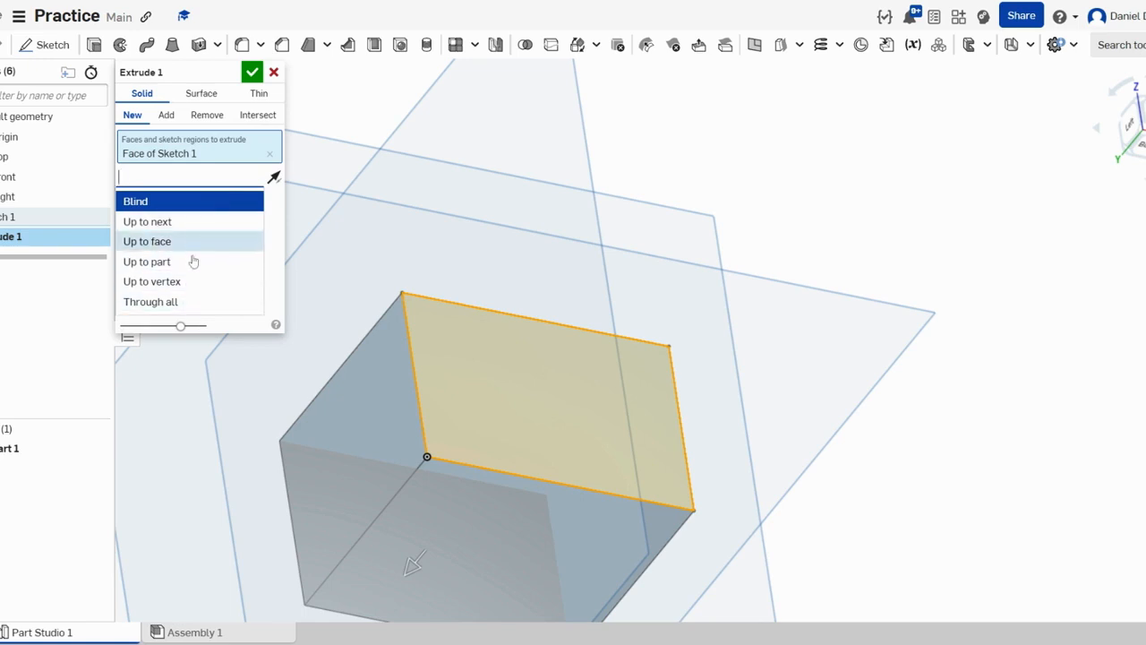
{"action": "left_click", "coordinate": [180, 205]}
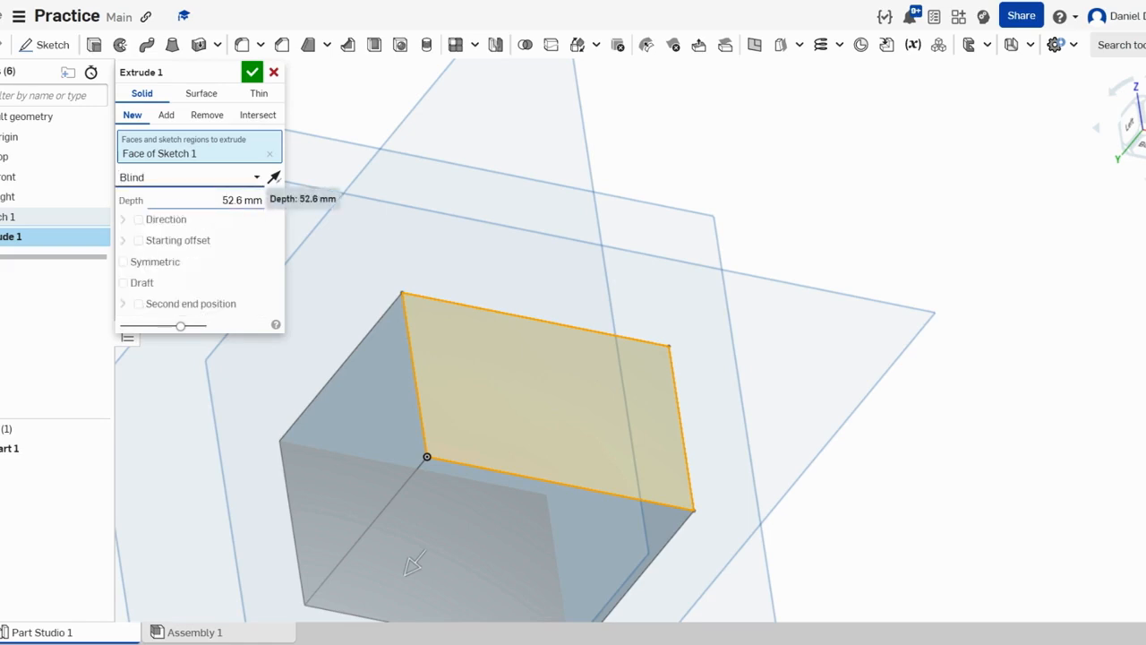
{"action": "left_click", "coordinate": [274, 177]}
{"action": "right_click_drag", "start_coordinate": [440, 187], "coordinate": [354, 117]}
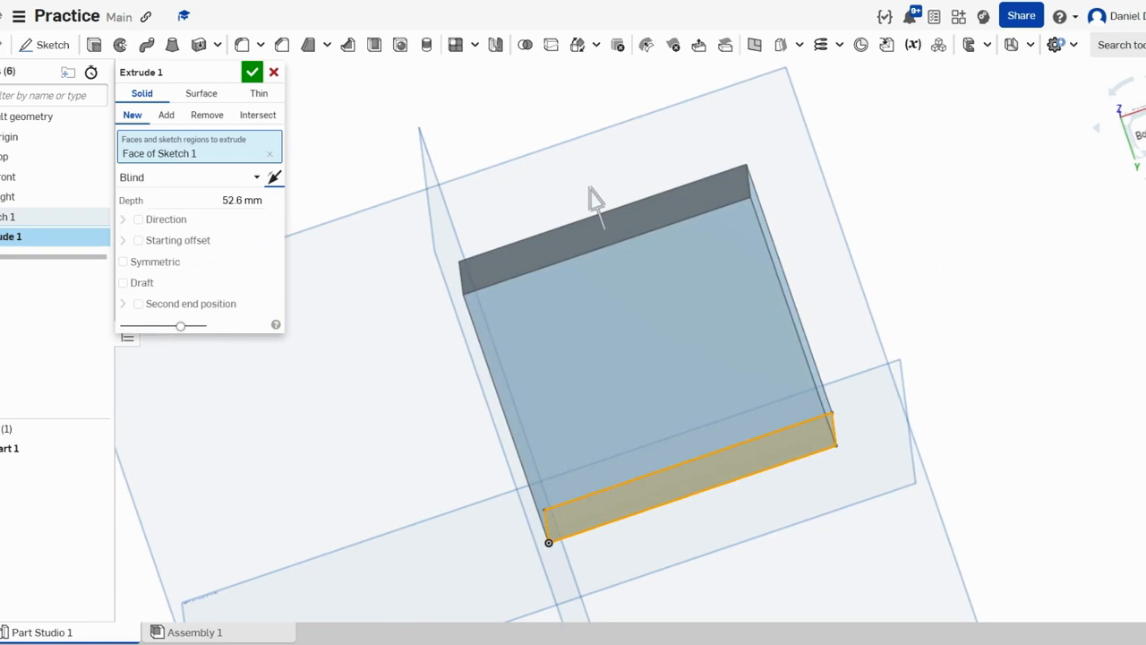
Set the extrusion depth to 30 mm and accept the extrusion
{"action": "left_click", "coordinate": [241, 200]}
{"action": "type", "text": "30"}
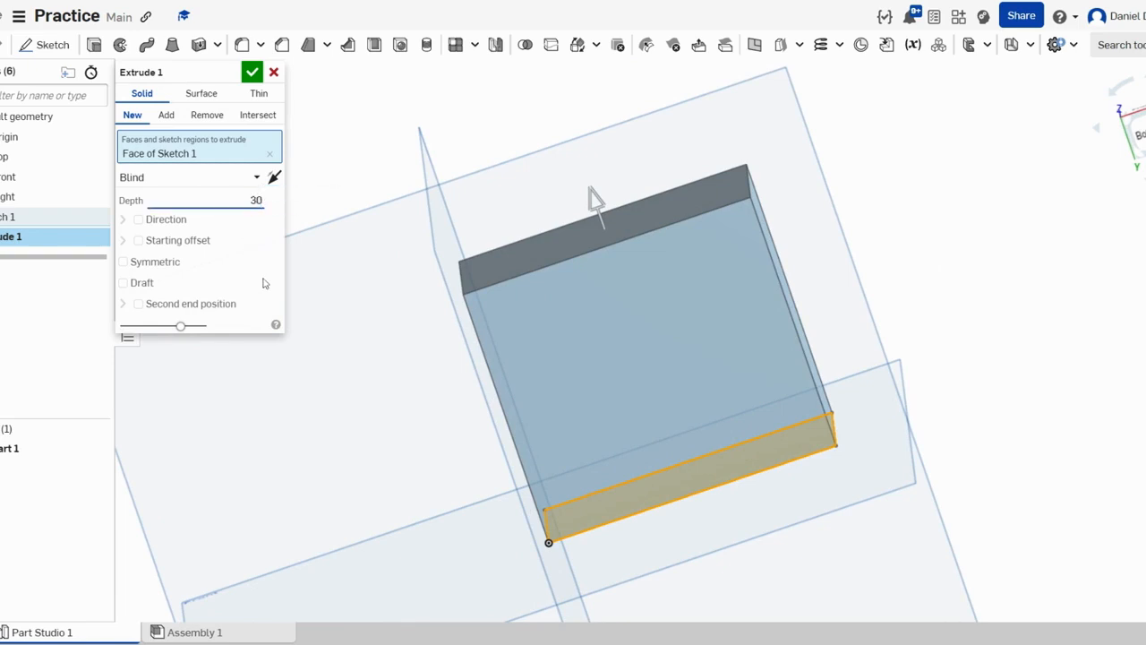
{"action": "key", "text": "Return"}
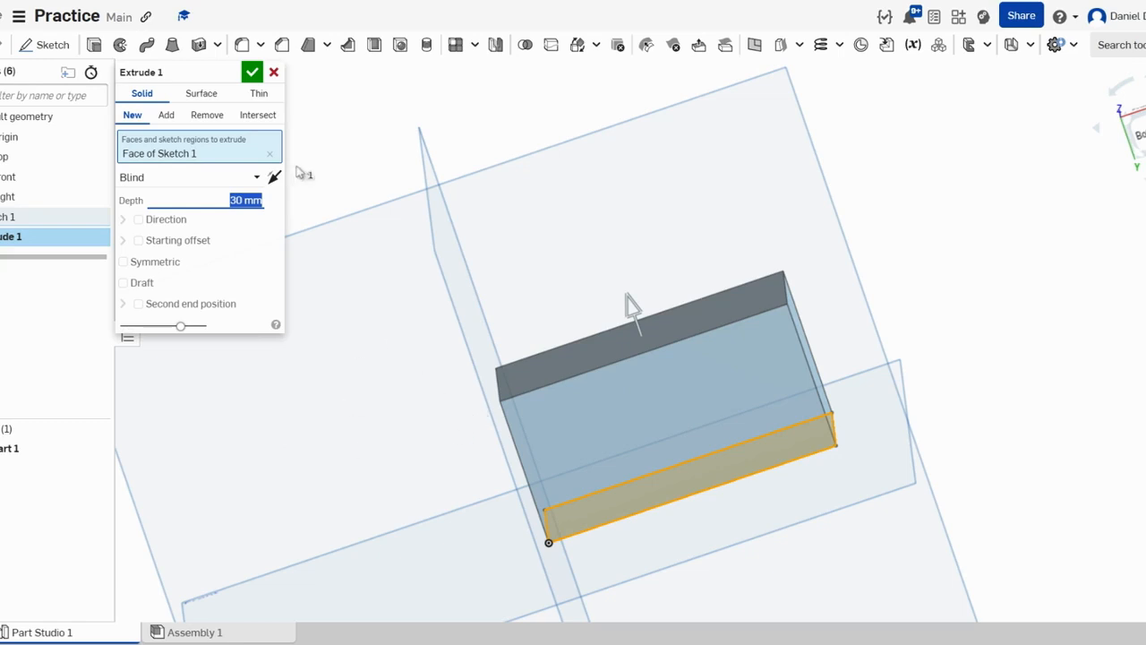
{"action": "left_click", "coordinate": [256, 77]}
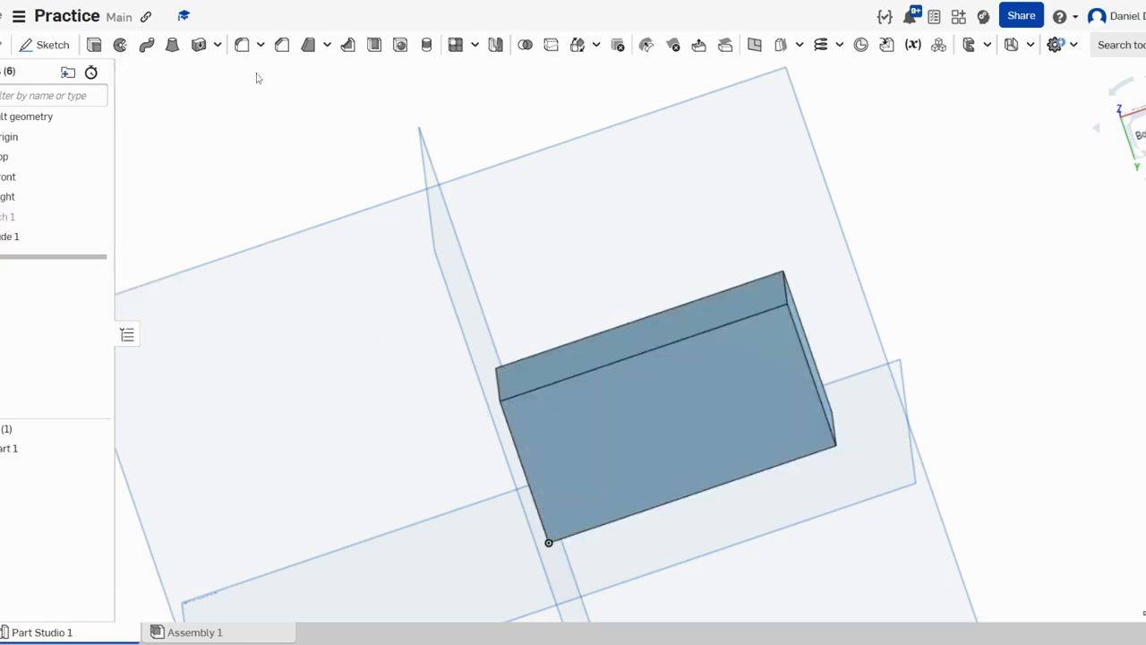
Start a new sketch on the bottom face of the extruded block, viewed face-on
{"action": "right_click_drag", "start_coordinate": [292, 292], "coordinate": [366, 313]}
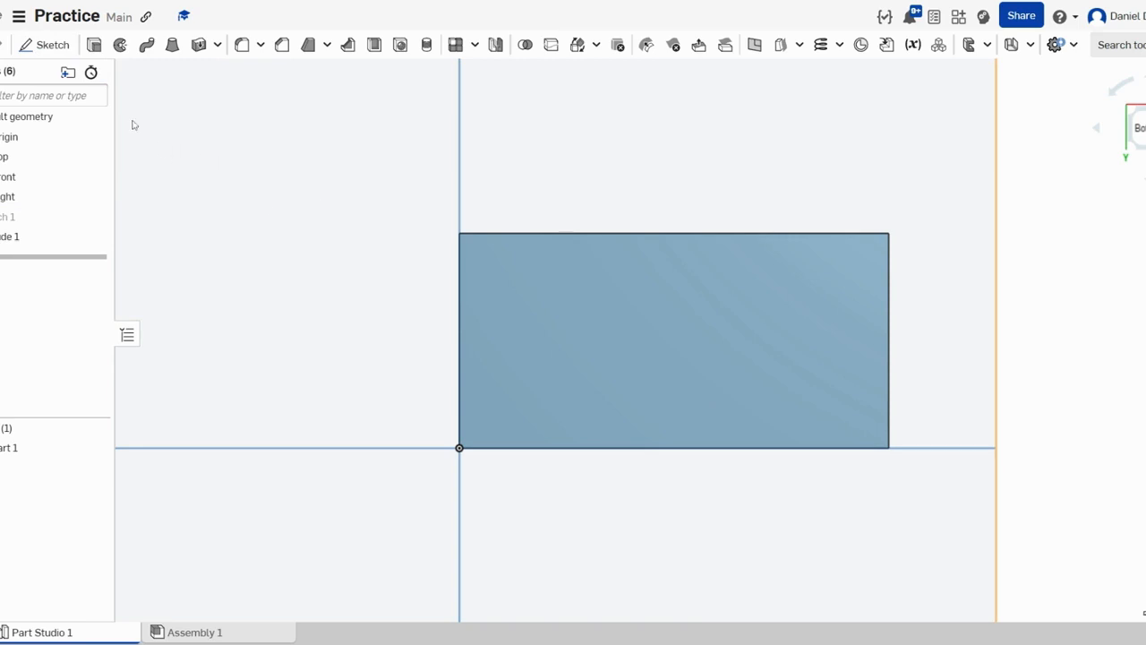
{"action": "left_click", "coordinate": [52, 47]}
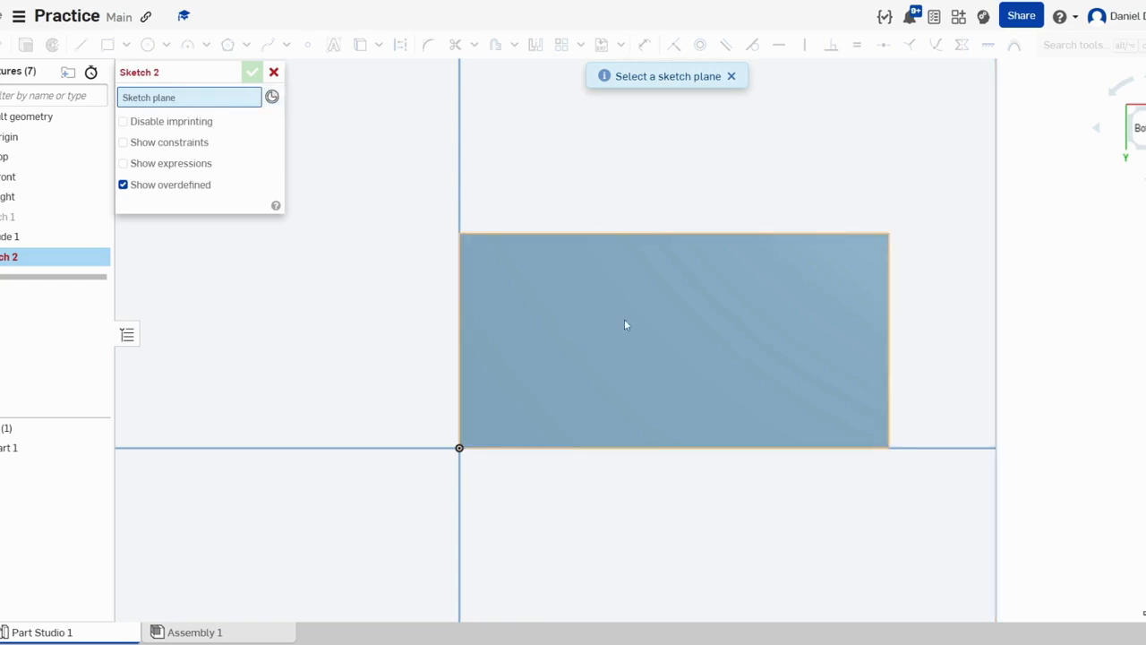
{"action": "left_click", "coordinate": [607, 339]}
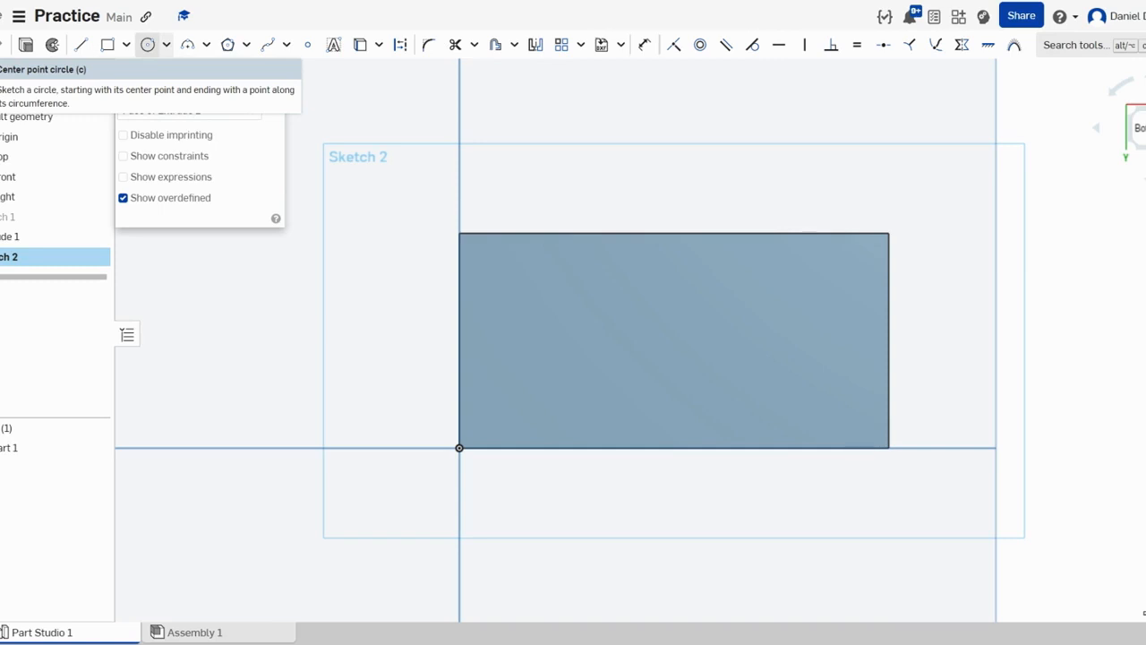
Sketch a 10 mm diameter circle at the centre of the block's face, aligned with the edge midpoints, and accept the sketch
{"action": "left_click", "coordinate": [148, 46]}
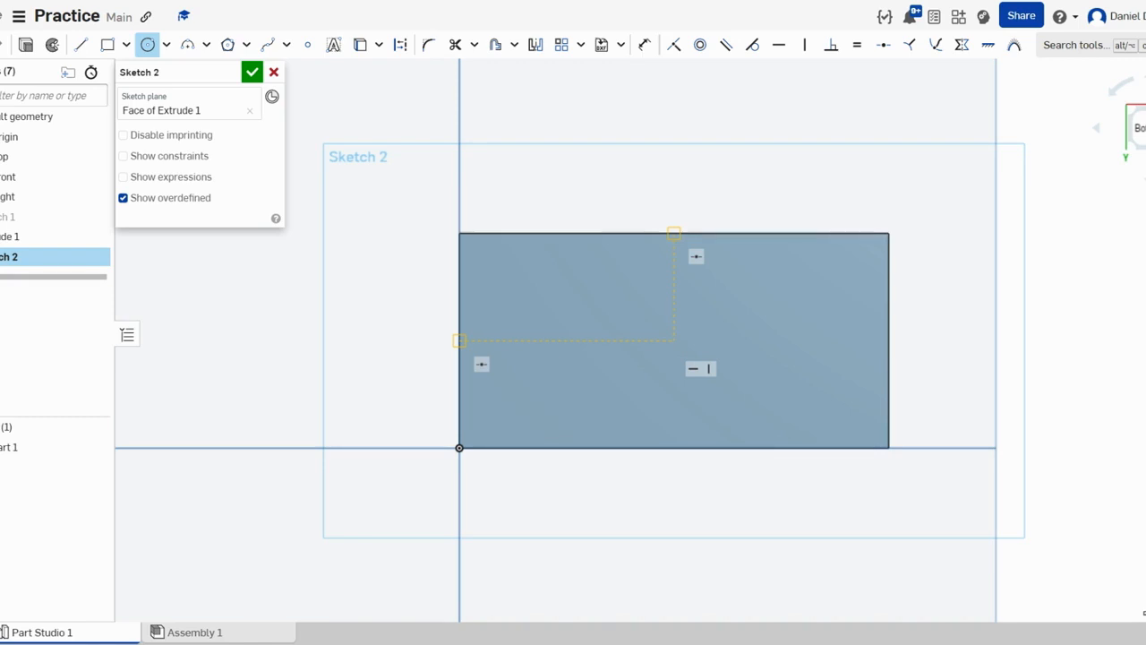
{"action": "left_click", "coordinate": [675, 340]}
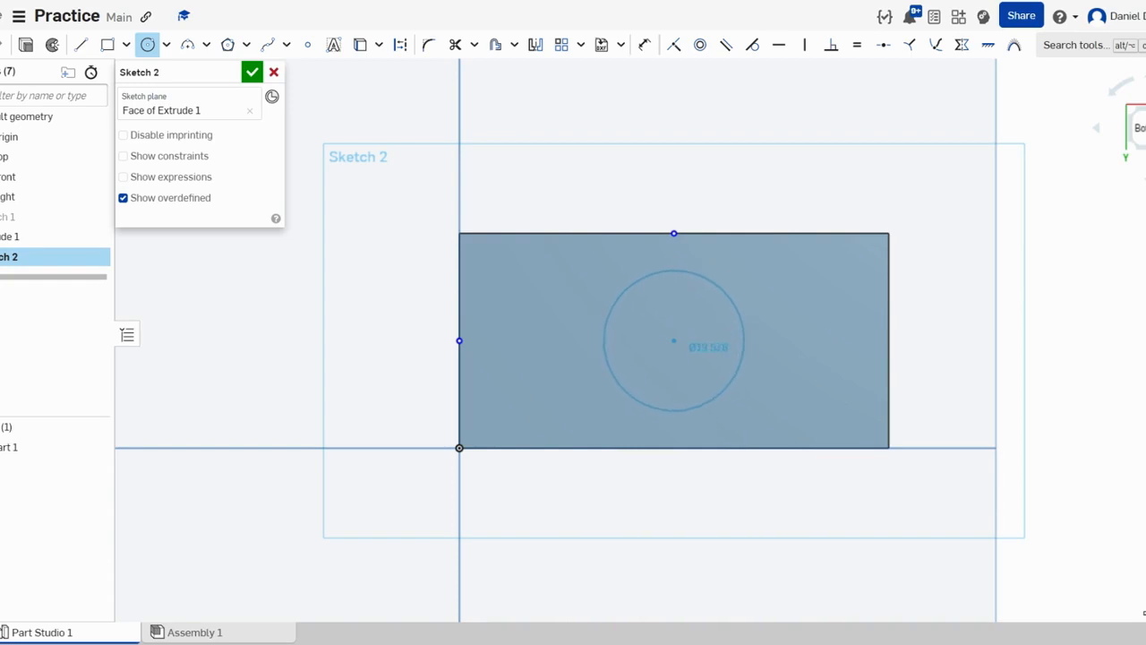
{"action": "left_click", "coordinate": [743, 353]}
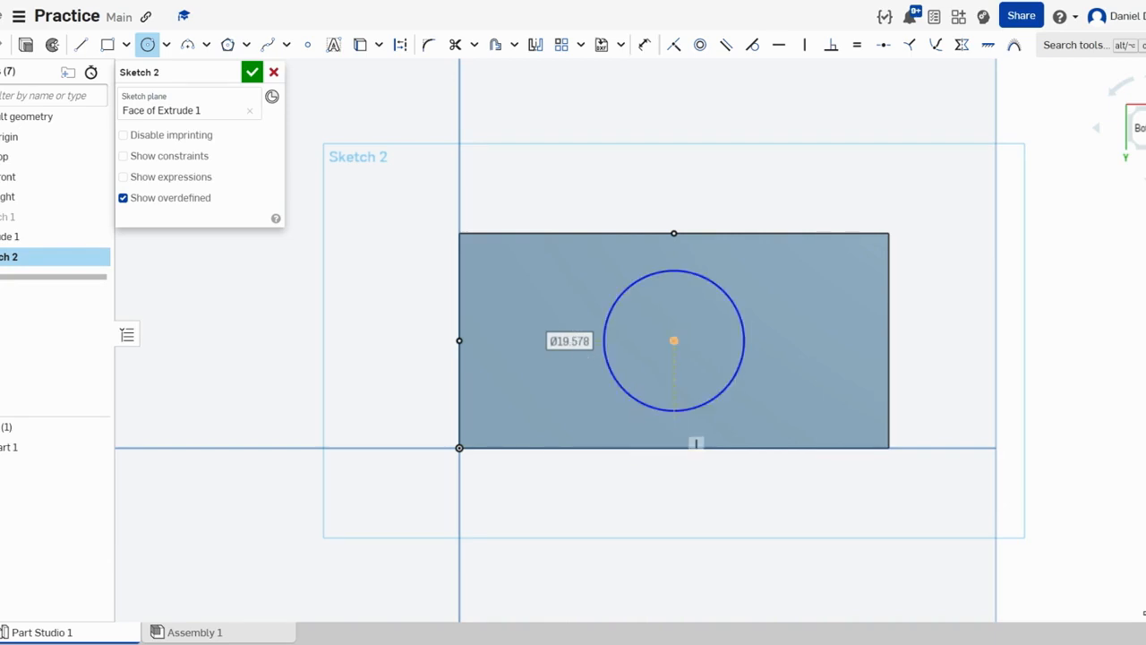
{"action": "type", "text": "10"}
{"action": "key", "text": "Return"}
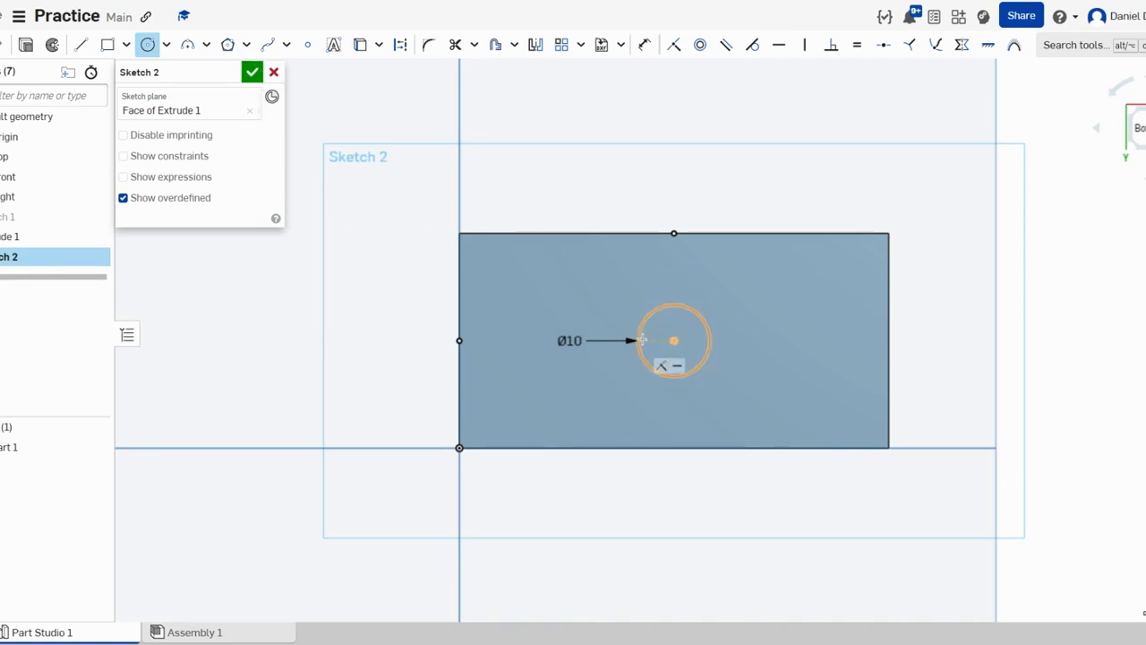
{"action": "left_click", "coordinate": [251, 72]}
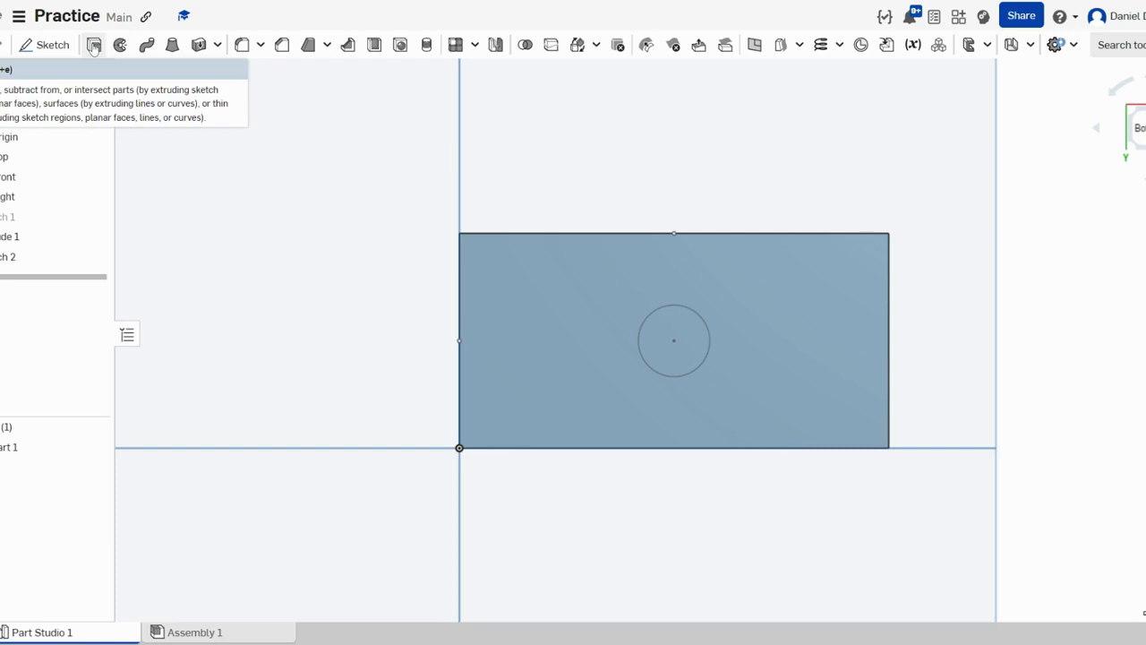
Extrude the circle as a Remove cut into the block with a Blind end, pulling its depth out to 43.9 mm
{"action": "left_click", "coordinate": [93, 46]}
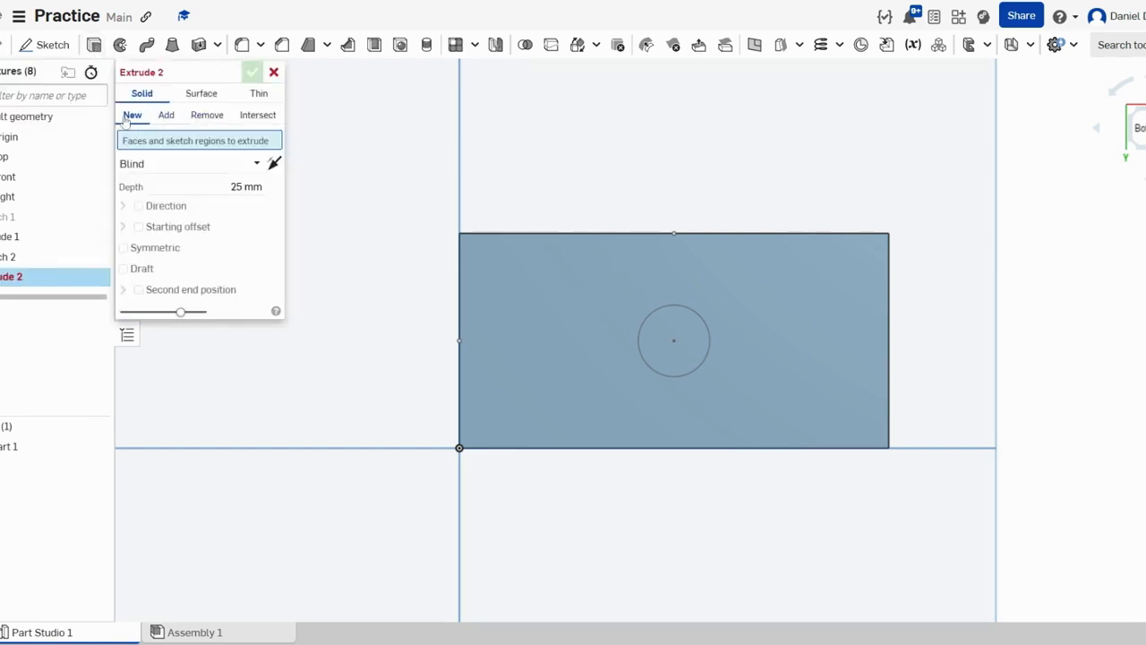
{"action": "left_click", "coordinate": [206, 116]}
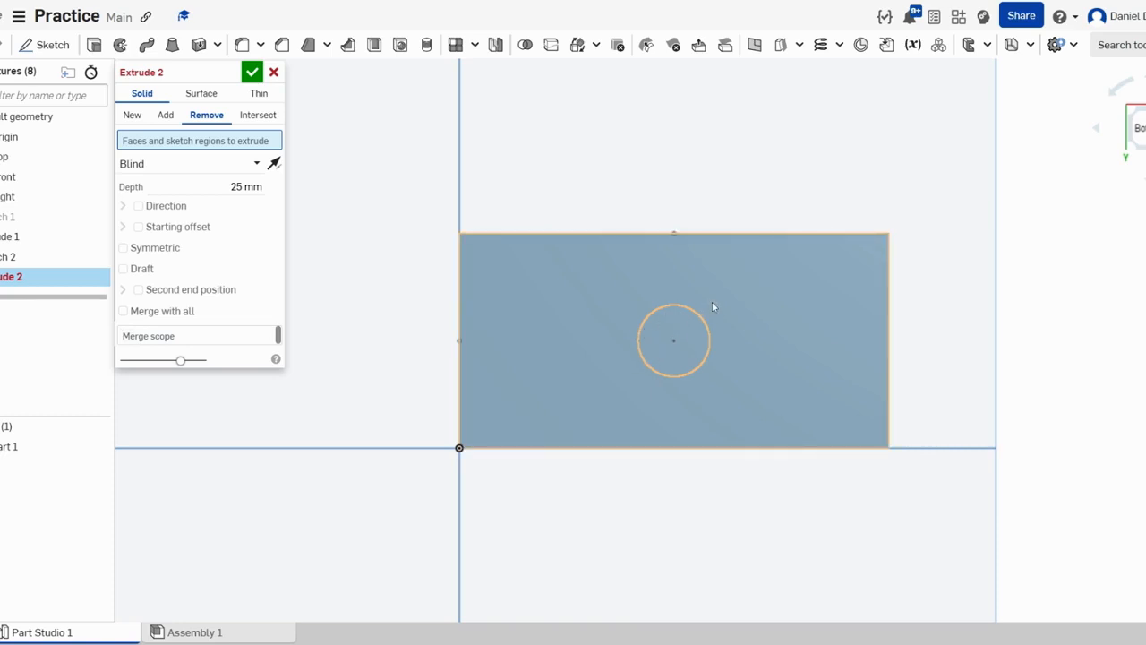
{"action": "left_click", "coordinate": [653, 324]}
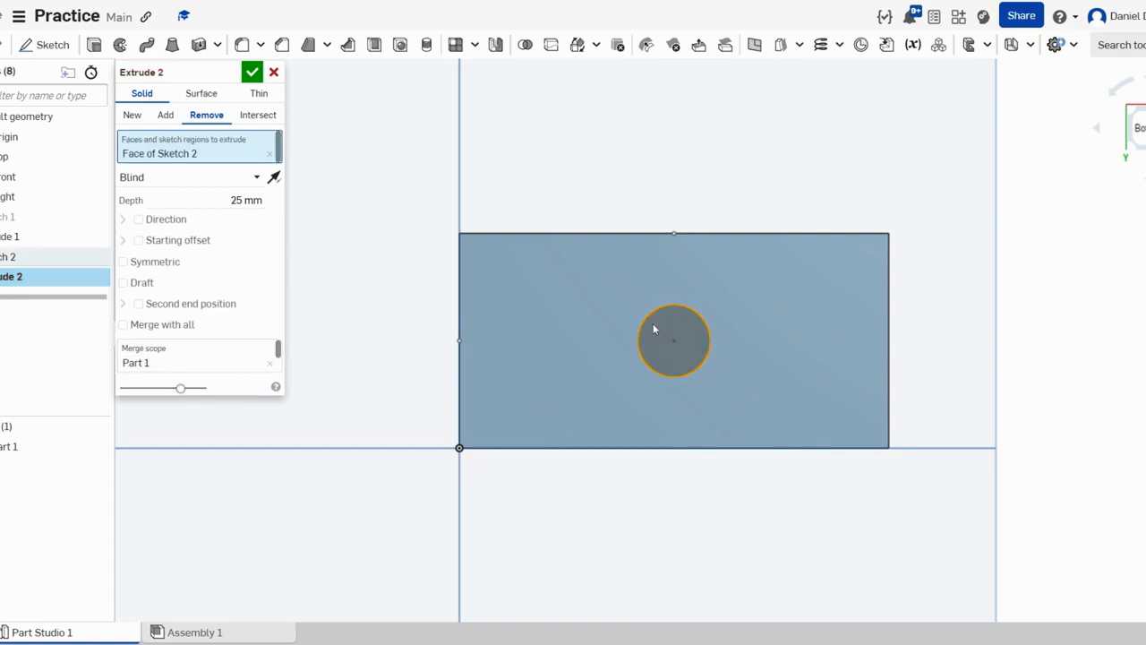
{"action": "right_click_drag", "start_coordinate": [569, 178], "coordinate": [635, 110]}
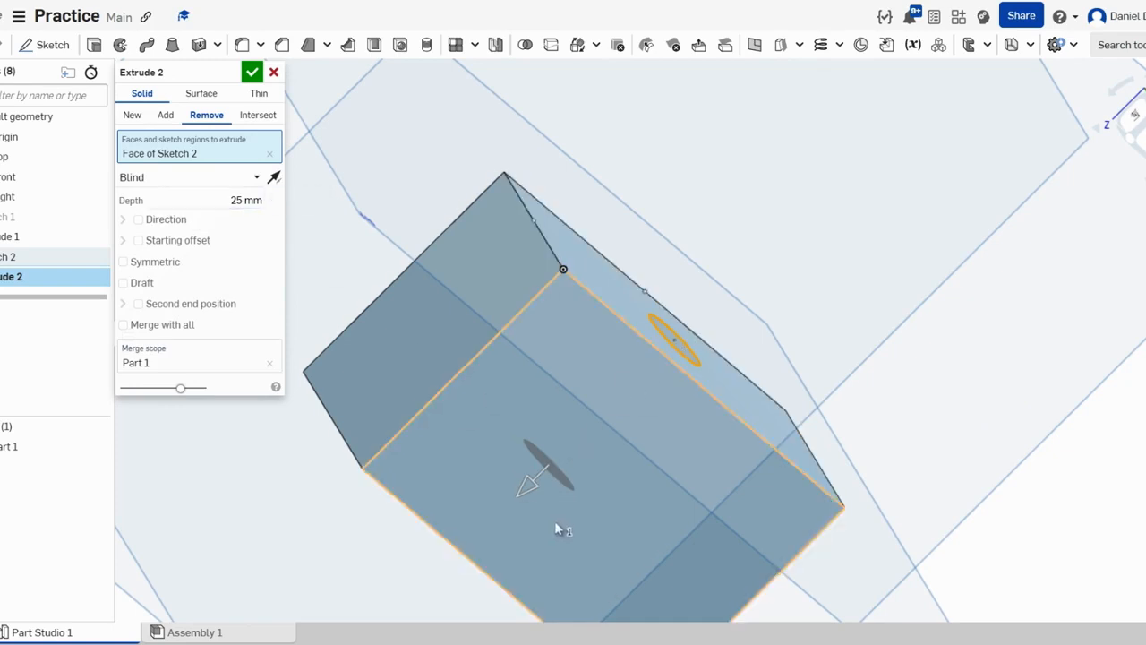
{"action": "left_click_drag", "start_coordinate": [522, 495], "coordinate": [404, 582]}
{"action": "right_click_drag", "start_coordinate": [405, 582], "coordinate": [325, 547]}
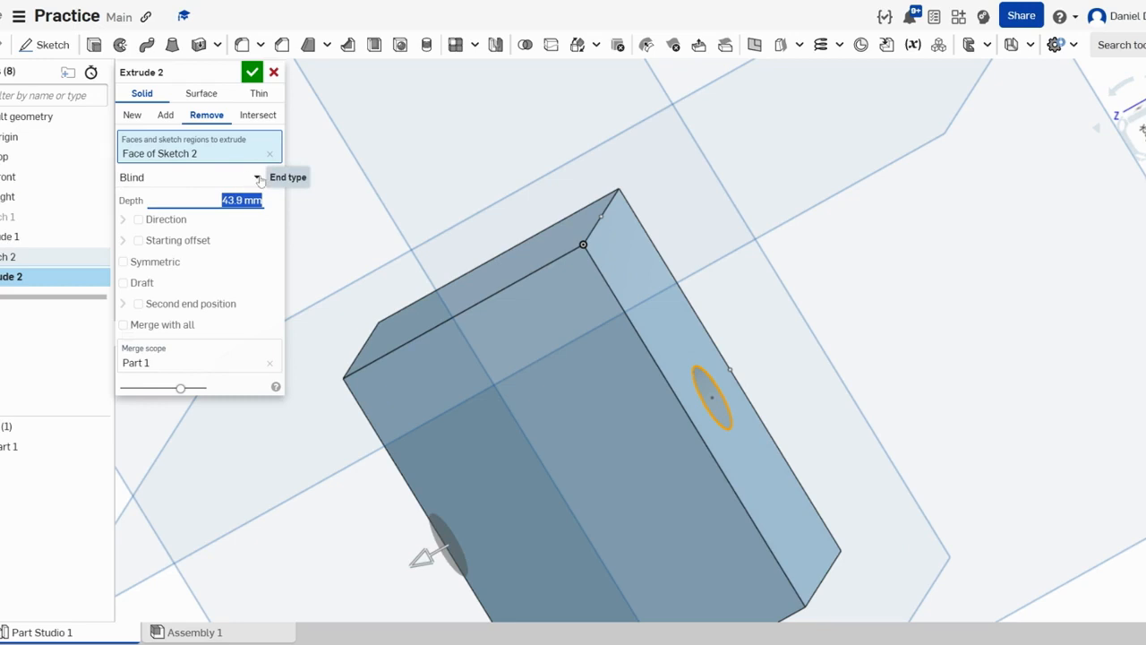
Try the Through all end type for the circular cut
{"action": "left_click", "coordinate": [256, 180]}
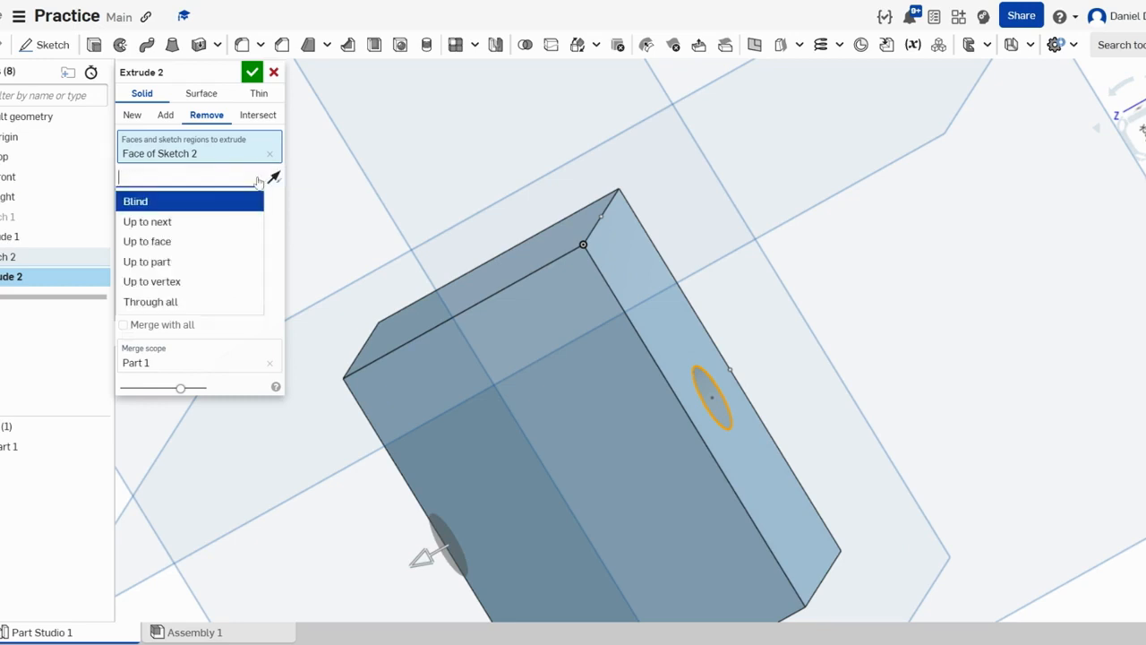
{"action": "left_click", "coordinate": [177, 303]}
{"action": "right_click_drag", "start_coordinate": [275, 445], "coordinate": [253, 441]}
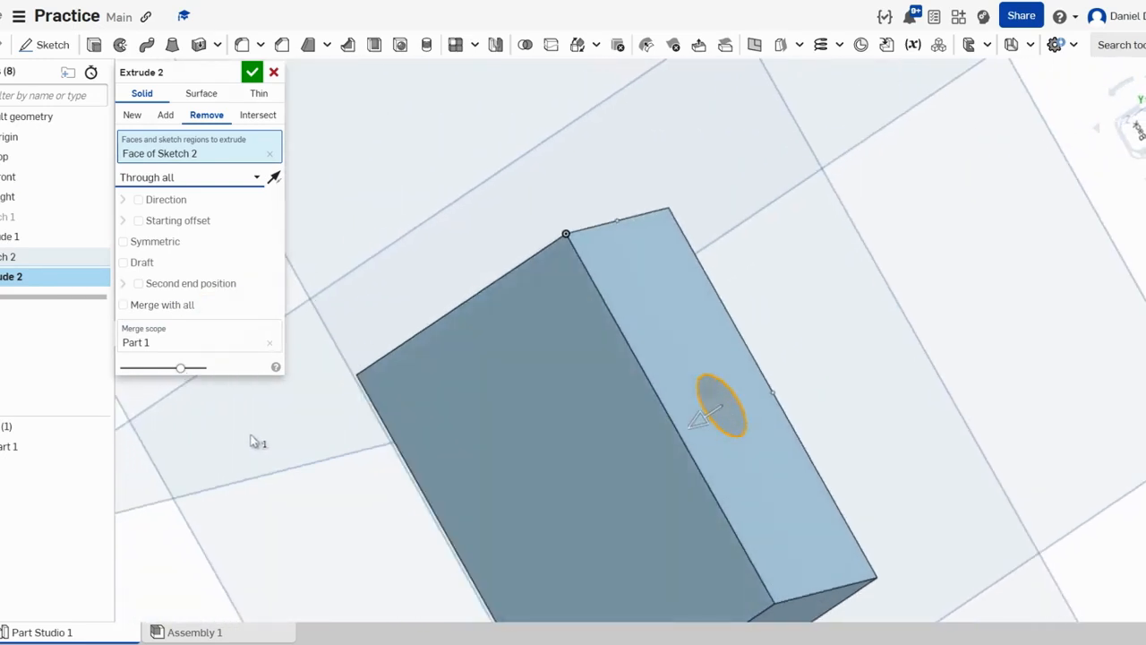
Set the end type of the circular cut to Up to next and inspect the hole through the block
{"action": "left_click", "coordinate": [168, 177]}
{"action": "left_click", "coordinate": [166, 222]}
{"action": "right_click_drag", "start_coordinate": [361, 496], "coordinate": [312, 461]}
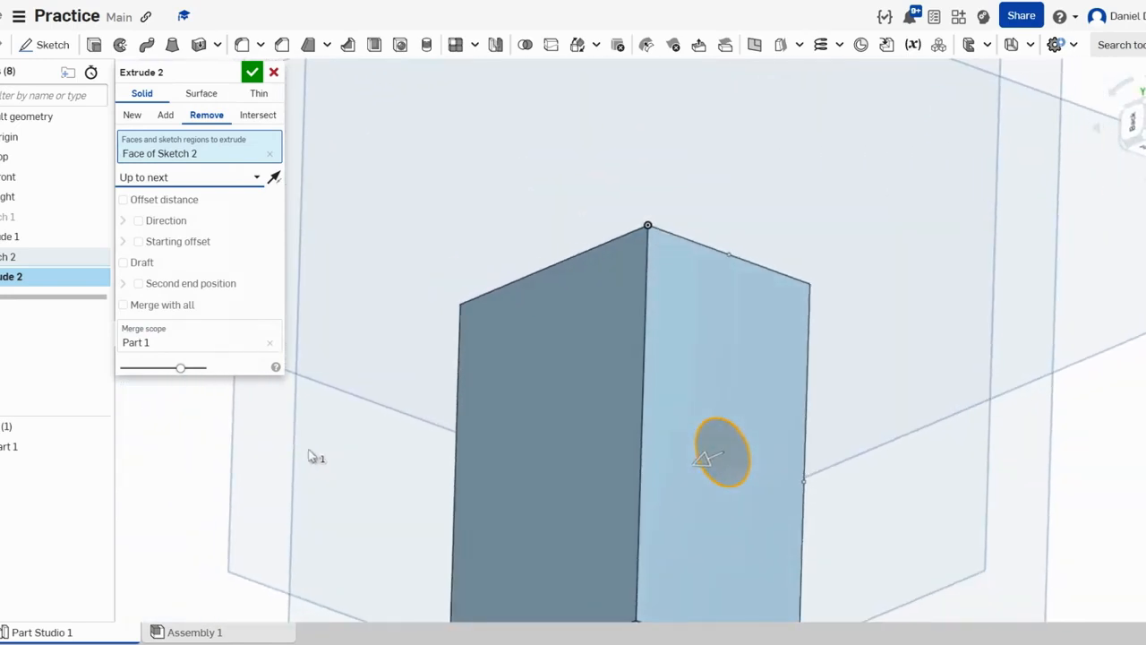
{"action": "right_click_drag", "start_coordinate": [387, 359], "coordinate": [368, 413]}
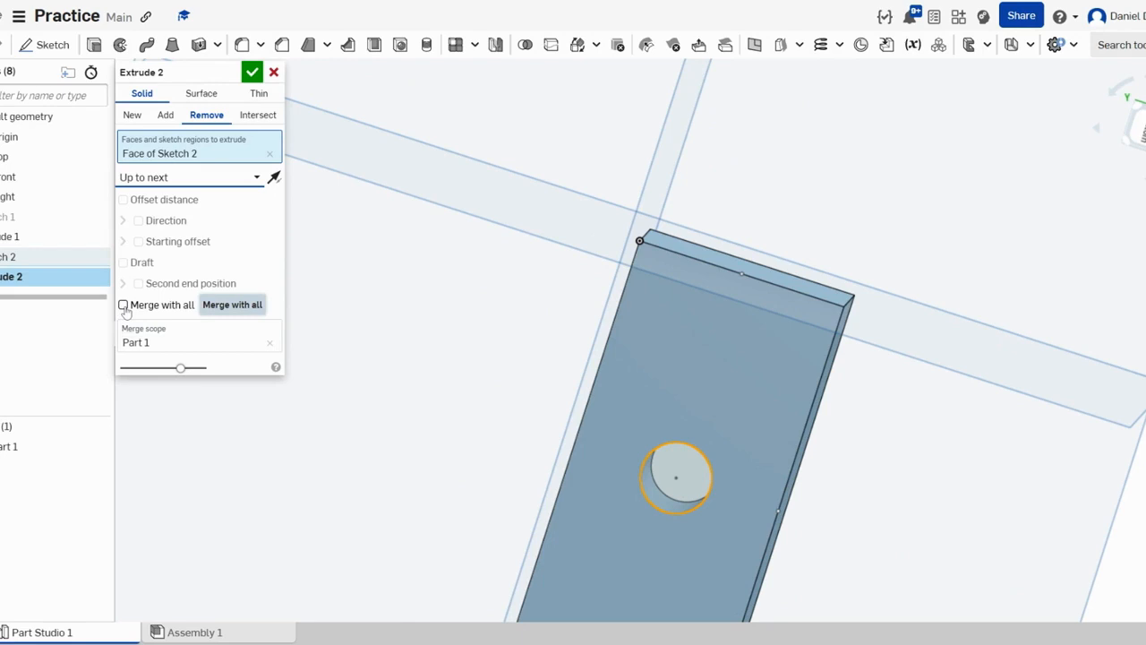
Enable Merge with all for the cut, accept the extrusion, and view the finished hole from other sides
{"action": "left_click", "coordinate": [124, 306]}
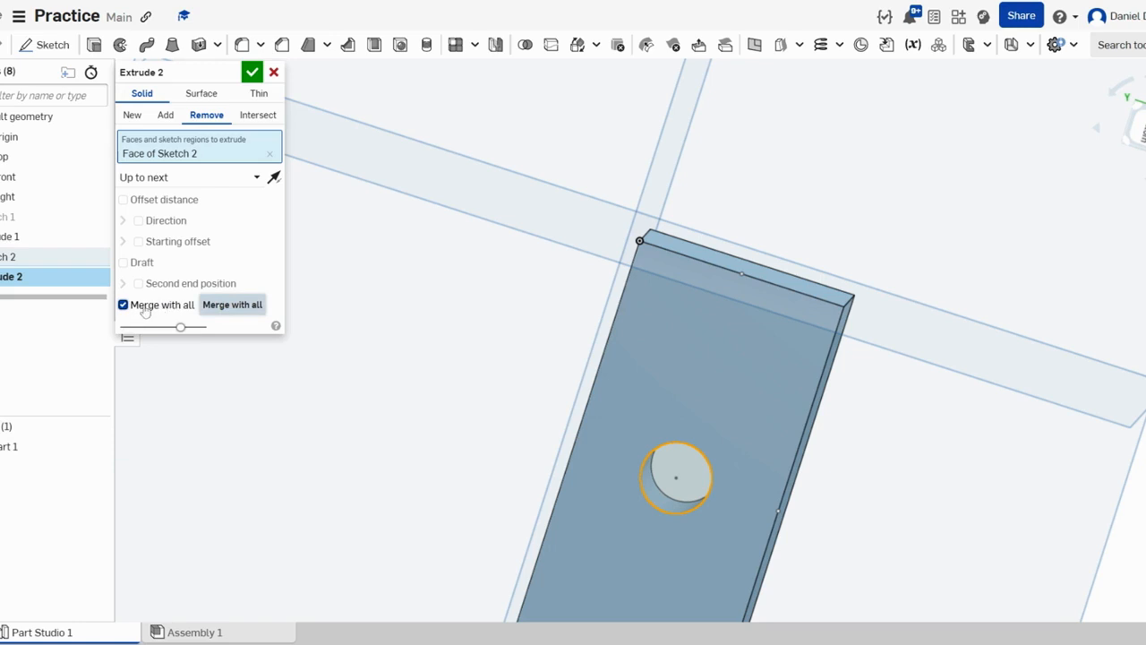
{"action": "left_click", "coordinate": [252, 77]}
{"action": "right_click_drag", "start_coordinate": [339, 358], "coordinate": [398, 162]}
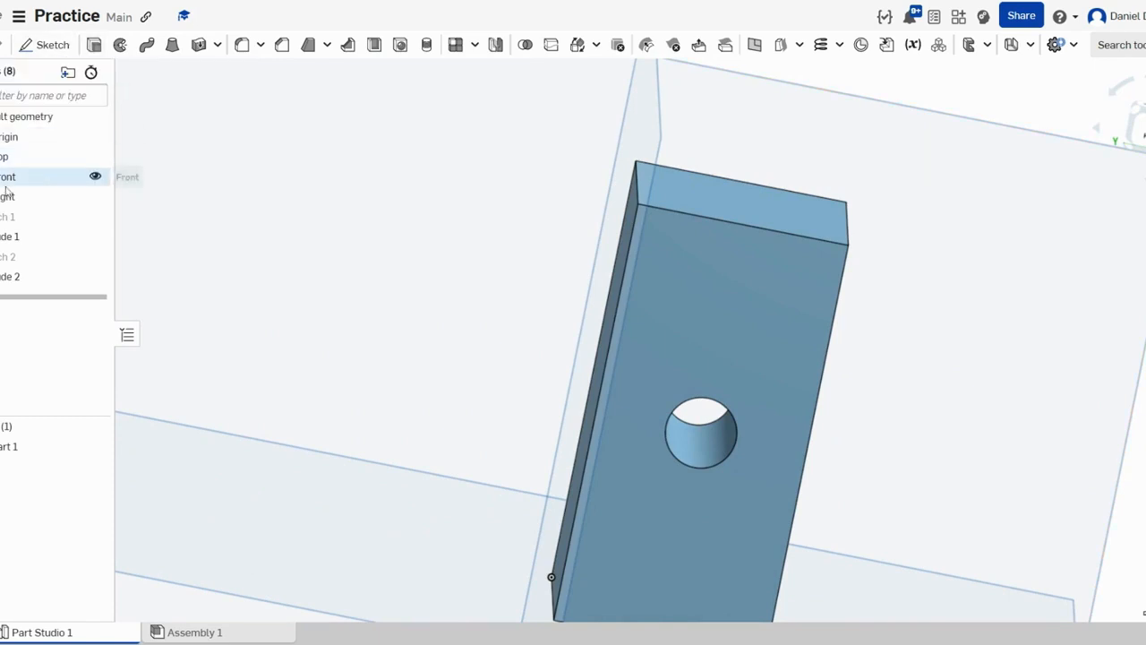
{"action": "right_click_drag", "start_coordinate": [479, 327], "coordinate": [475, 361]}
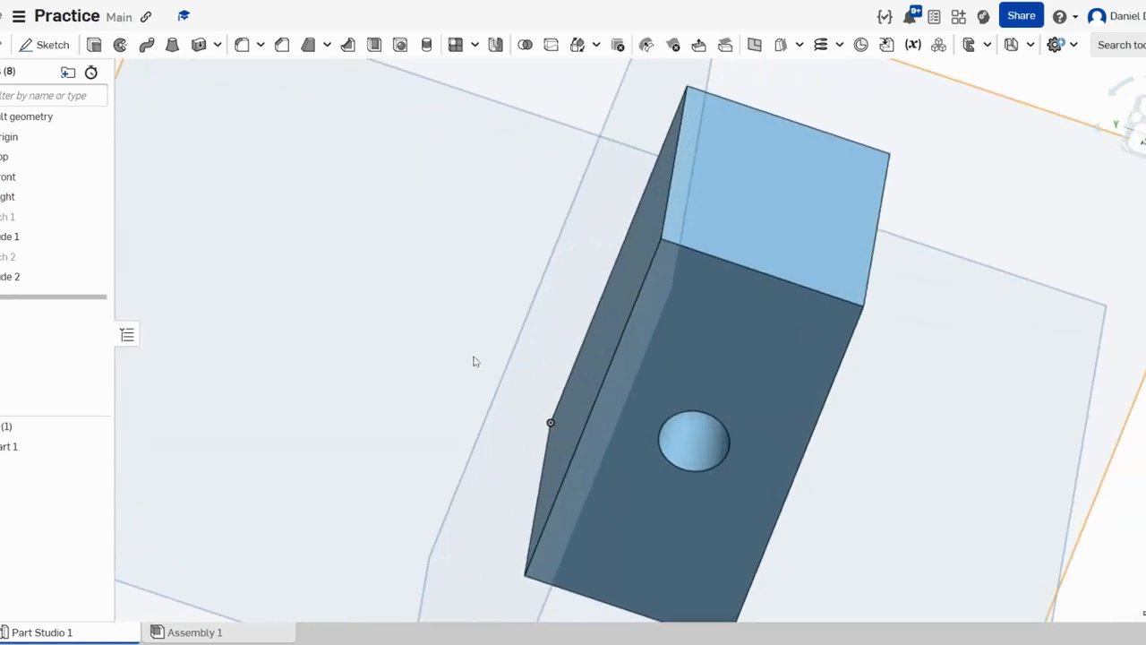